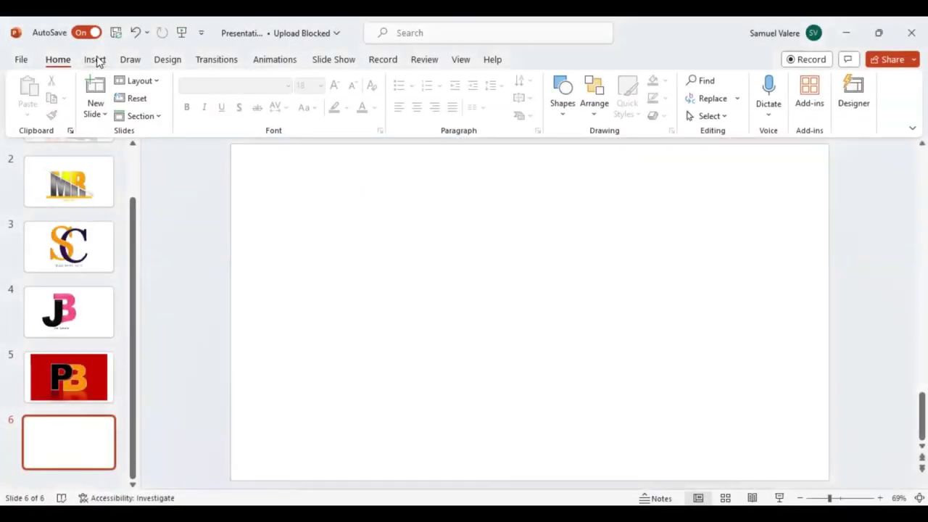
# - Draw a text box on blank slide 6 and type the letter N in it
pyautogui.click(95, 59)
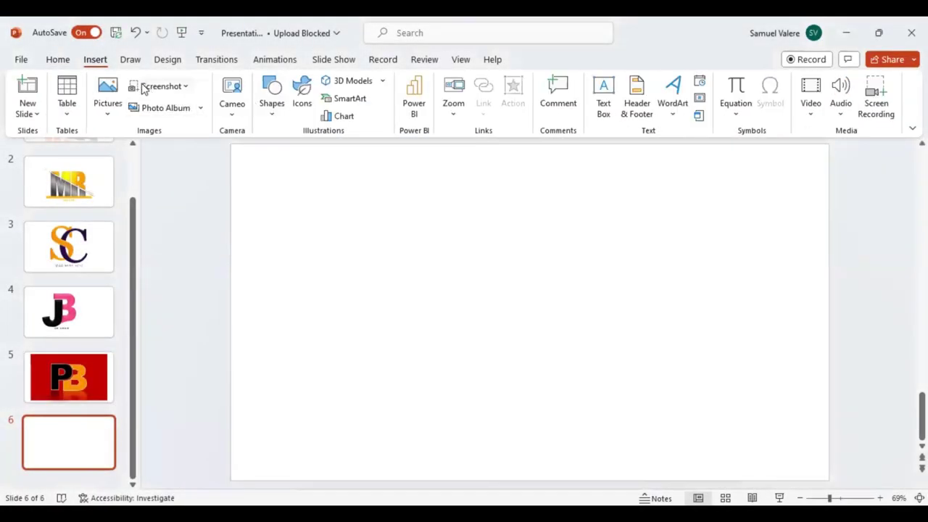
pyautogui.click(273, 116)
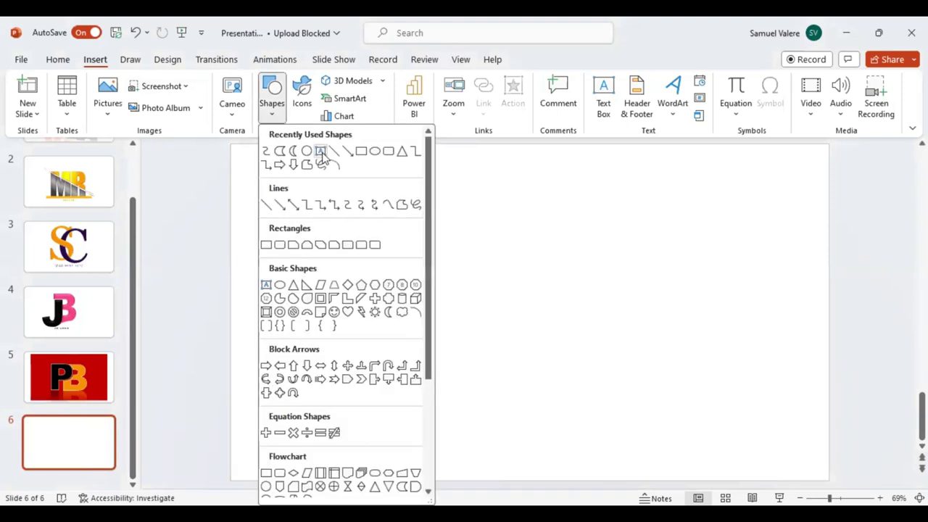
pyautogui.click(321, 153)
pyautogui.moveTo(321, 228); pyautogui.dragTo(492, 300)
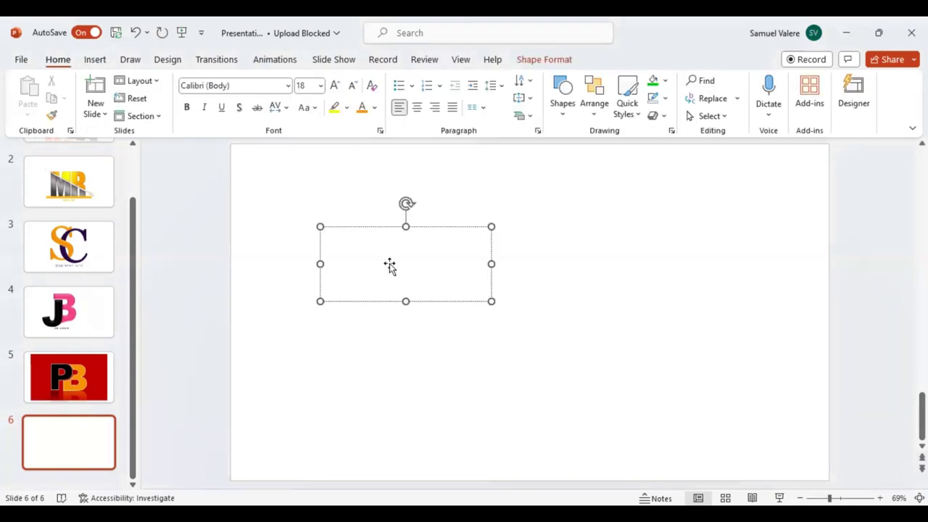
pyautogui.write('N')
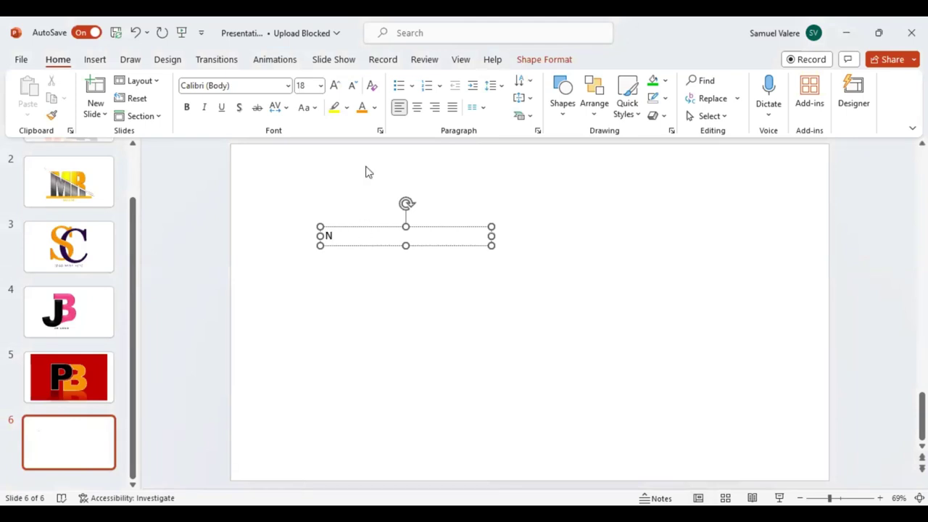
# - Set the letter N to 400 pt Arial Black
pyautogui.doubleClick(328, 235)
pyautogui.click(306, 86)
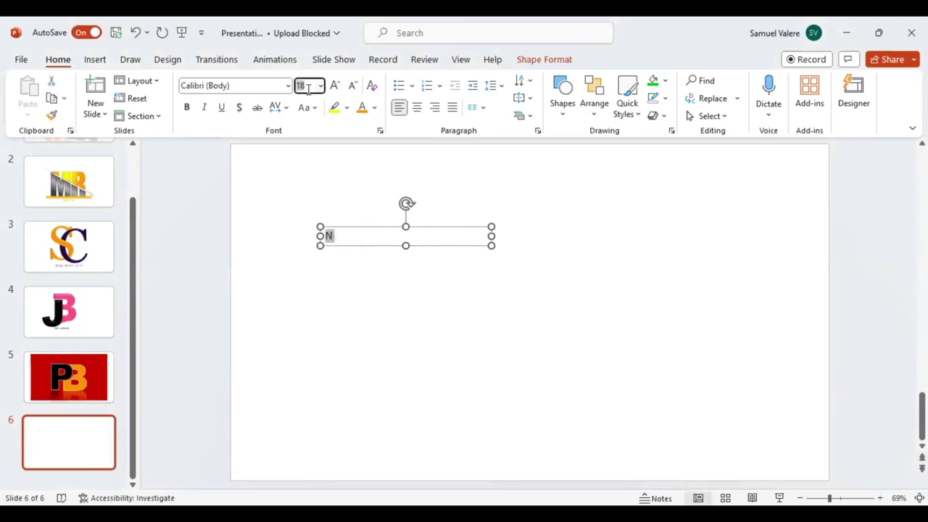
pyautogui.write('400')
pyautogui.press('Return')
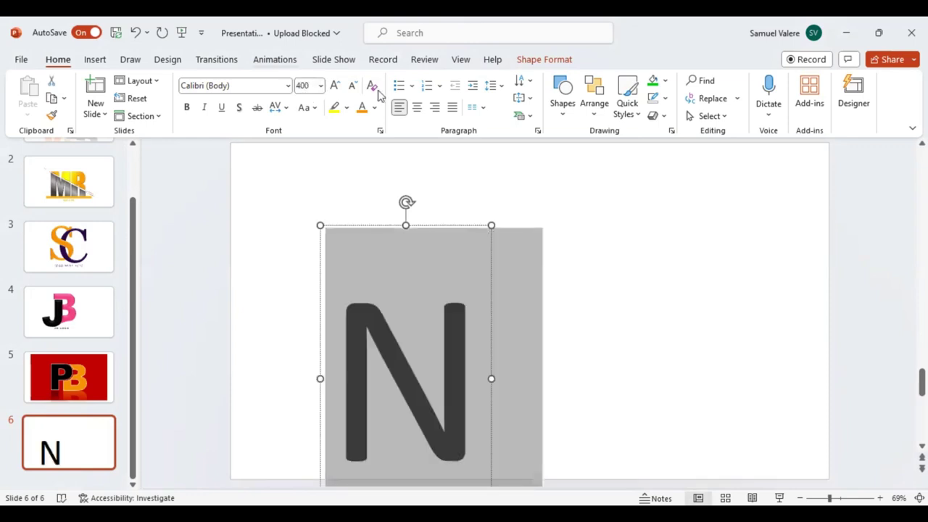
pyautogui.click(243, 86)
pyautogui.write('Arial Black')
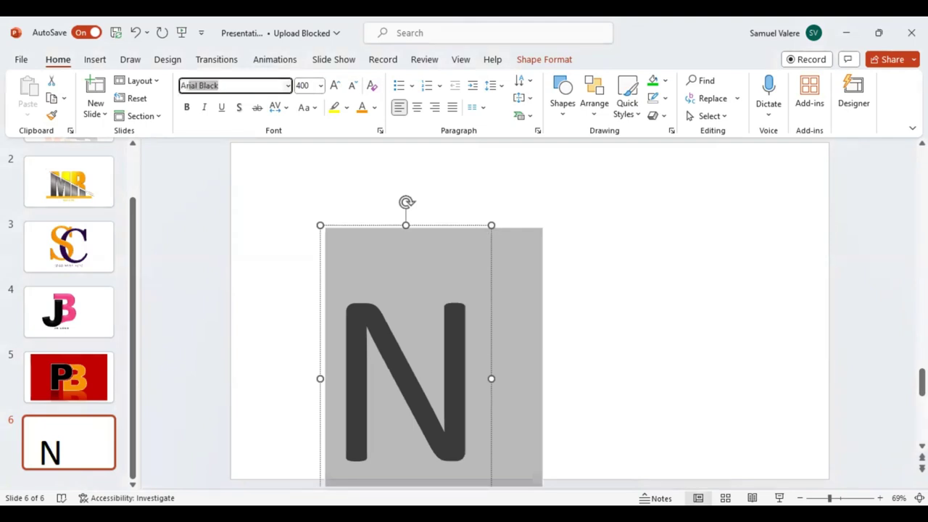
pyautogui.press('Return')
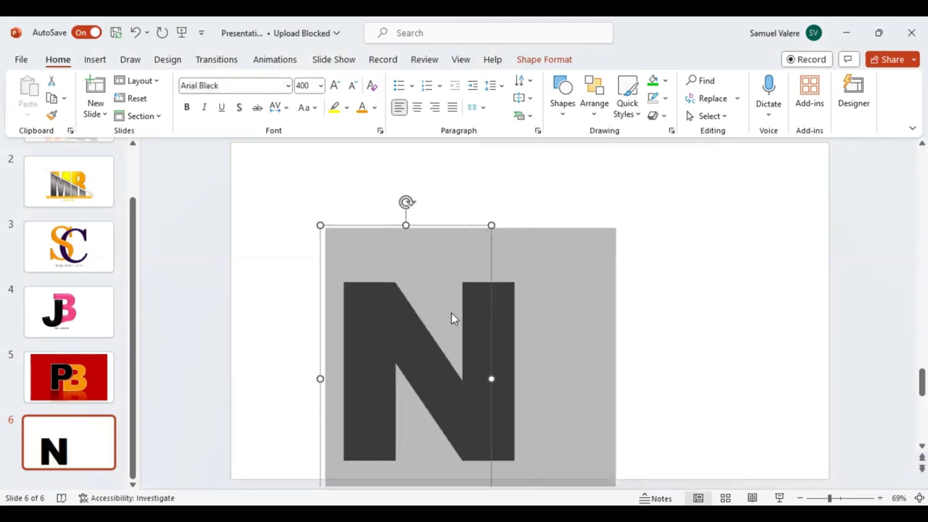
# - Widen the N's text box and move it to the centre of the slide
pyautogui.click(489, 378)
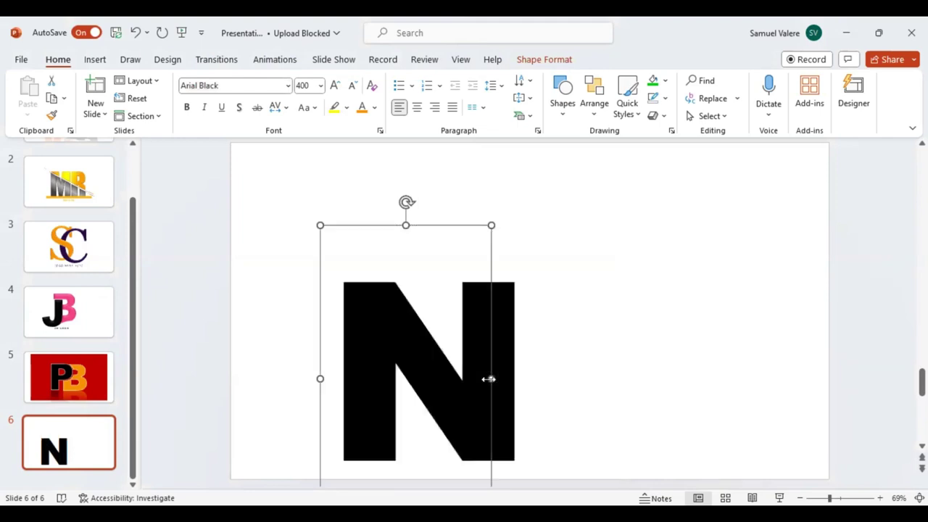
pyautogui.moveTo(491, 378)
pyautogui.mouseDown()
pyautogui.moveTo(534, 380)
pyautogui.moveTo(588, 316)
pyautogui.mouseUp()
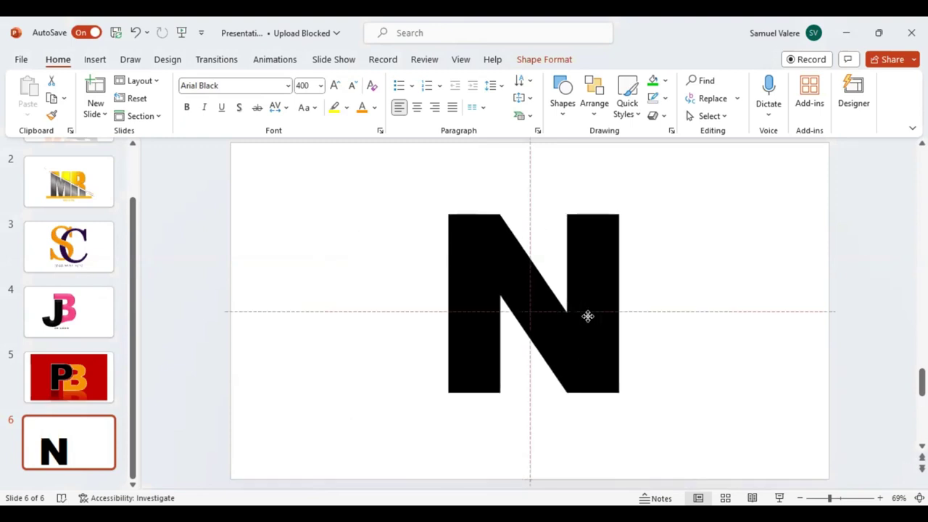
pyautogui.moveTo(588, 321); pyautogui.dragTo(588, 321)
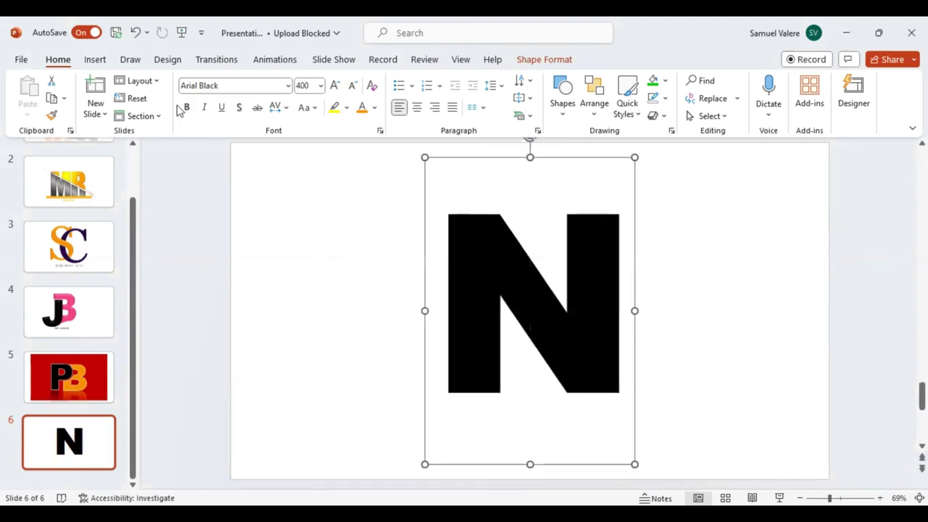
# - Draw a wide rectangle across the top of the N
pyautogui.click(93, 61)
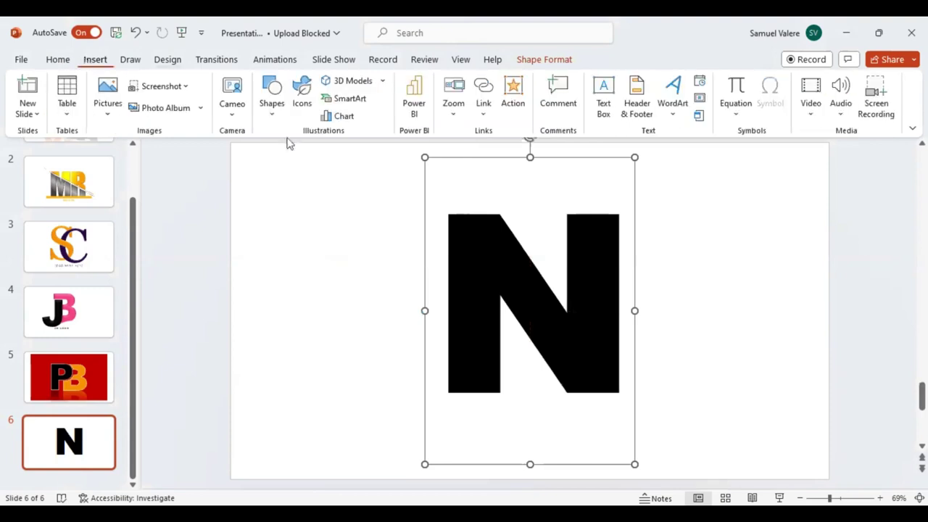
pyautogui.click(276, 116)
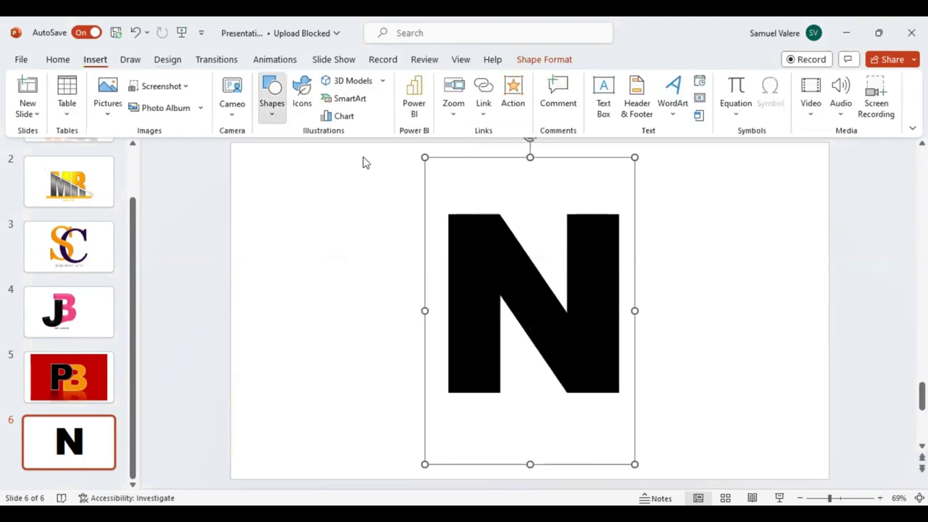
pyautogui.click(363, 152)
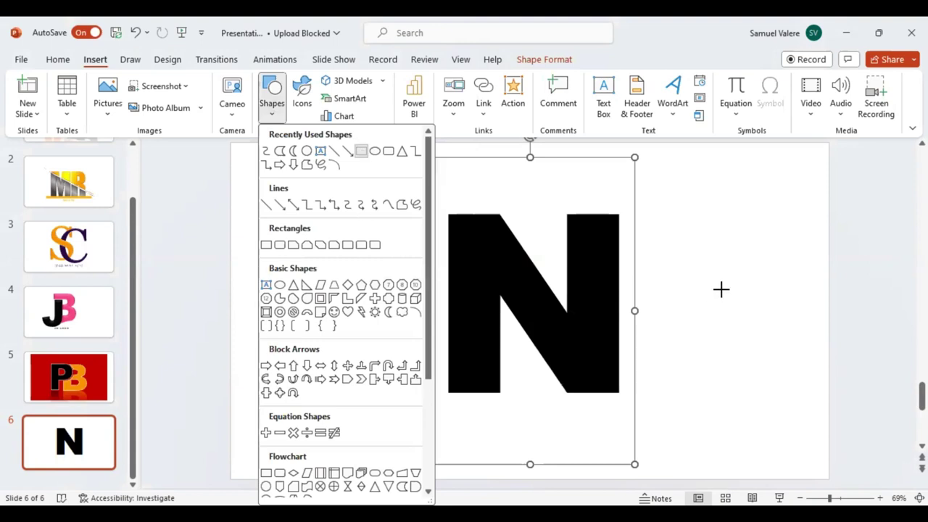
pyautogui.moveTo(789, 272); pyautogui.dragTo(350, 209)
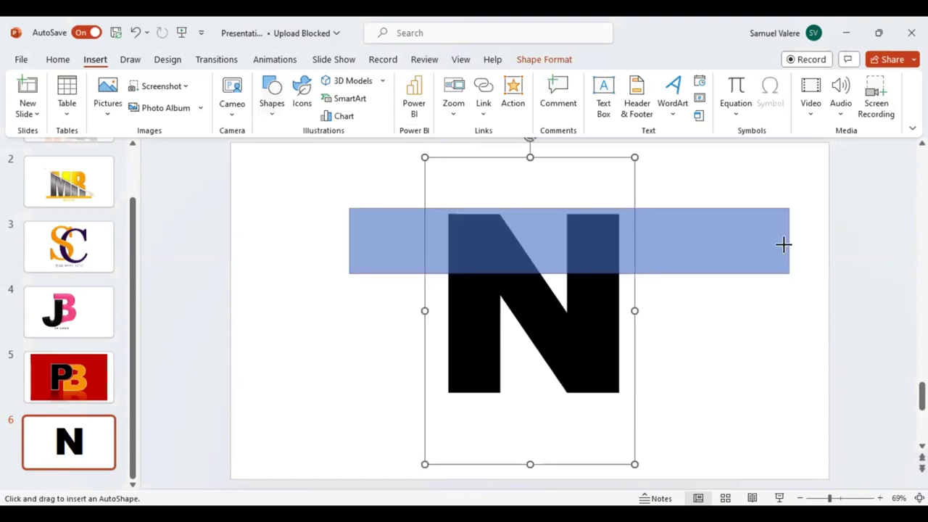
# - Rotate, shorten and thin the rectangle into a bar along the N's diagonal, about 0.27 by 8.69 inches
pyautogui.moveTo(783, 245); pyautogui.dragTo(789, 239)
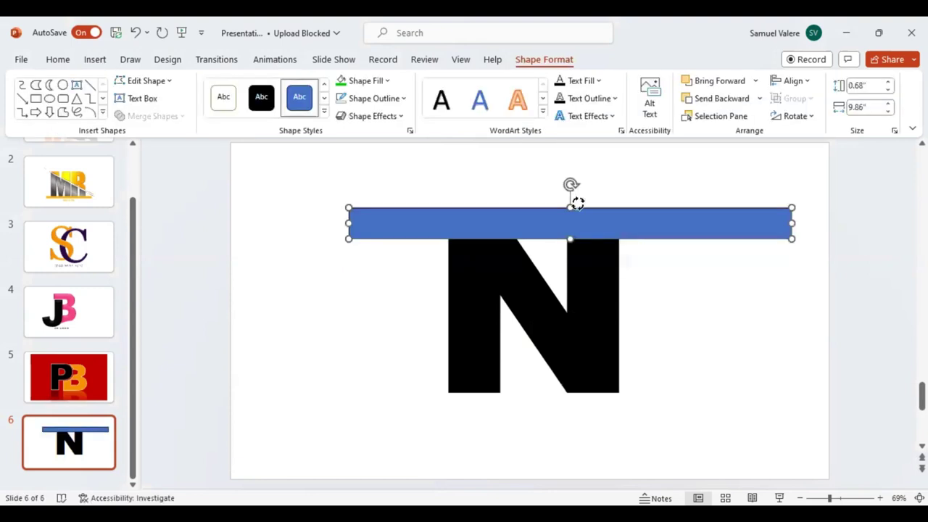
pyautogui.moveTo(570, 183)
pyautogui.mouseDown()
pyautogui.moveTo(574, 216)
pyautogui.moveTo(539, 208)
pyautogui.moveTo(530, 281)
pyautogui.mouseUp()
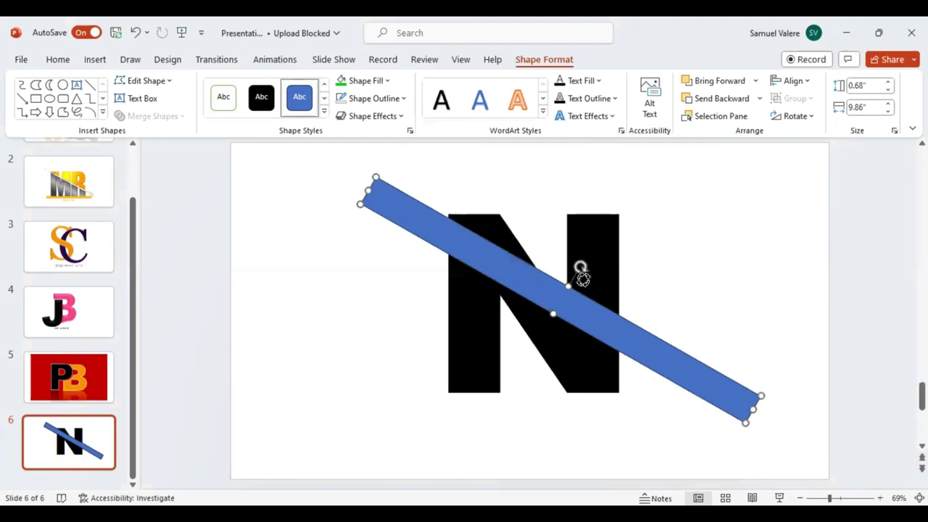
pyautogui.moveTo(582, 268); pyautogui.dragTo(573, 291)
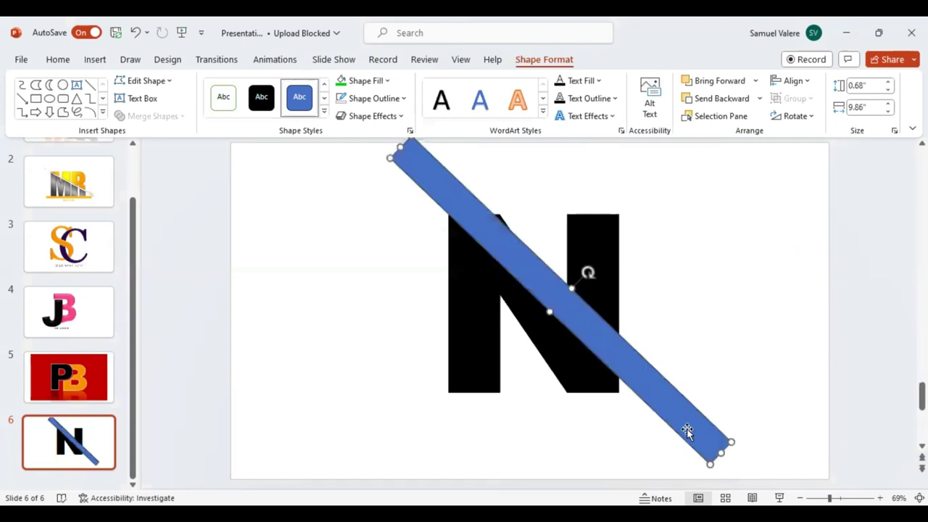
pyautogui.moveTo(713, 450); pyautogui.dragTo(683, 419)
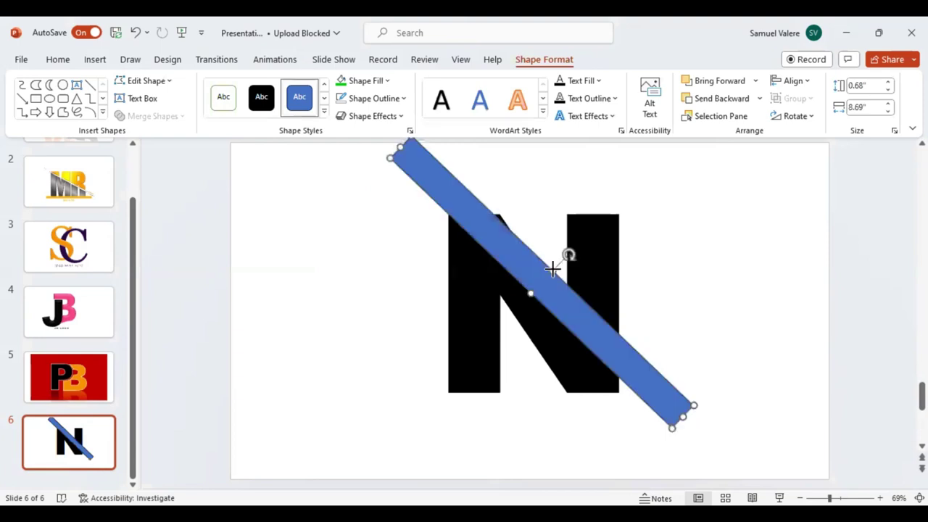
pyautogui.moveTo(543, 273); pyautogui.dragTo(536, 280)
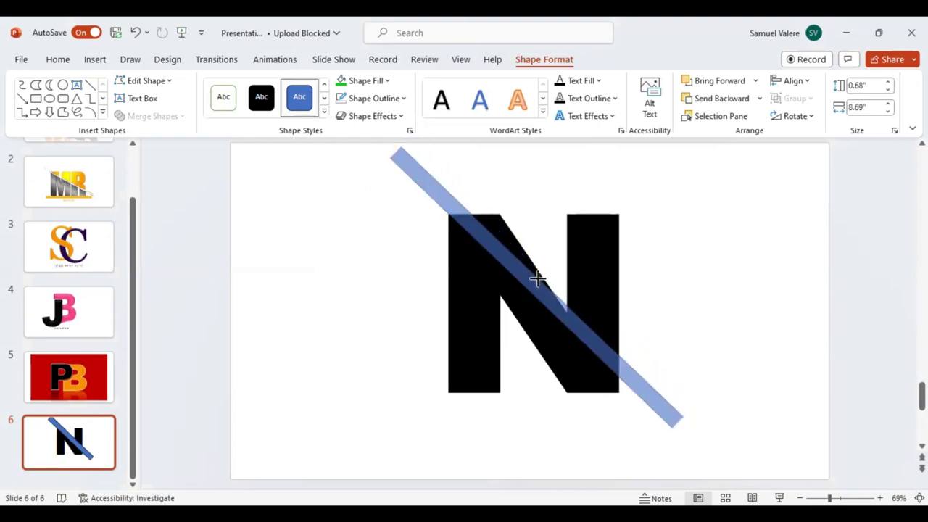
pyautogui.moveTo(536, 280); pyautogui.dragTo(535, 292)
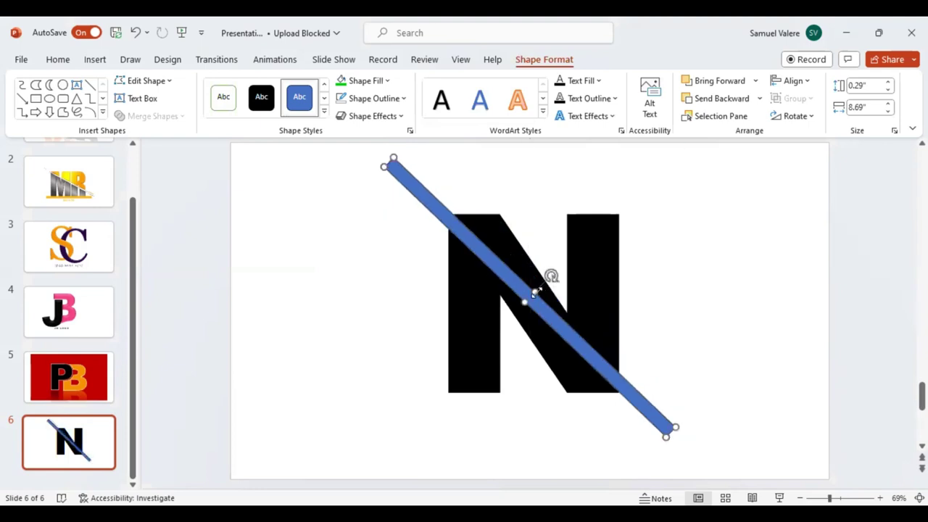
pyautogui.moveTo(534, 293); pyautogui.dragTo(533, 292)
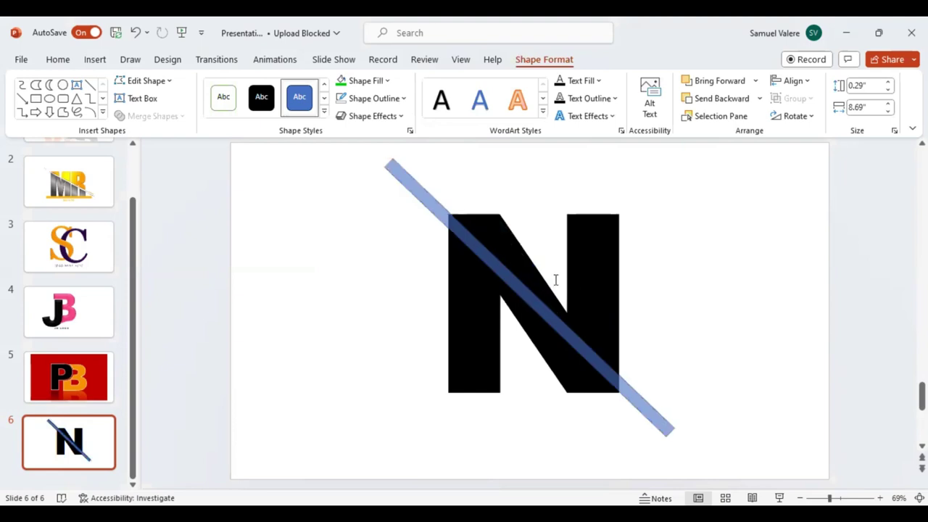
pyautogui.moveTo(567, 284); pyautogui.dragTo(552, 278)
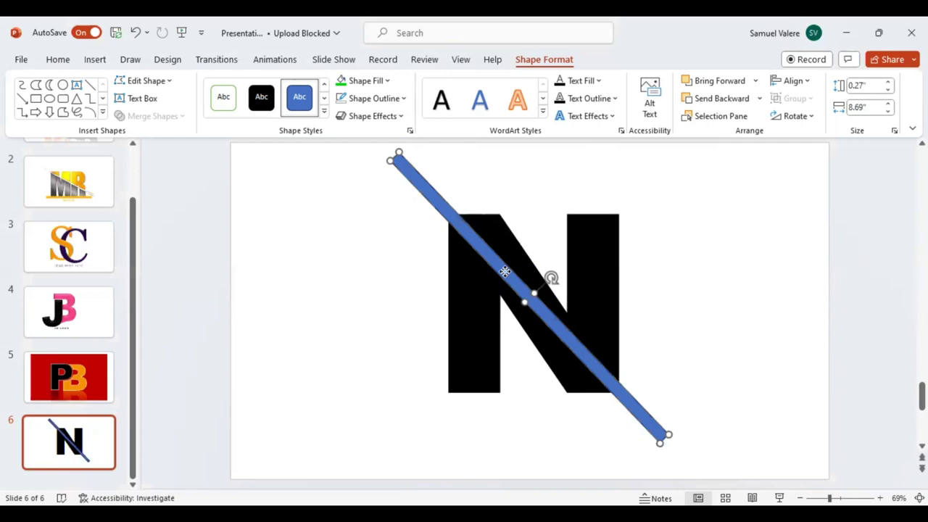
# - Put the blue bar into Edit Points mode and reveal curve handles at its middle point
pyautogui.rightClick(544, 239)
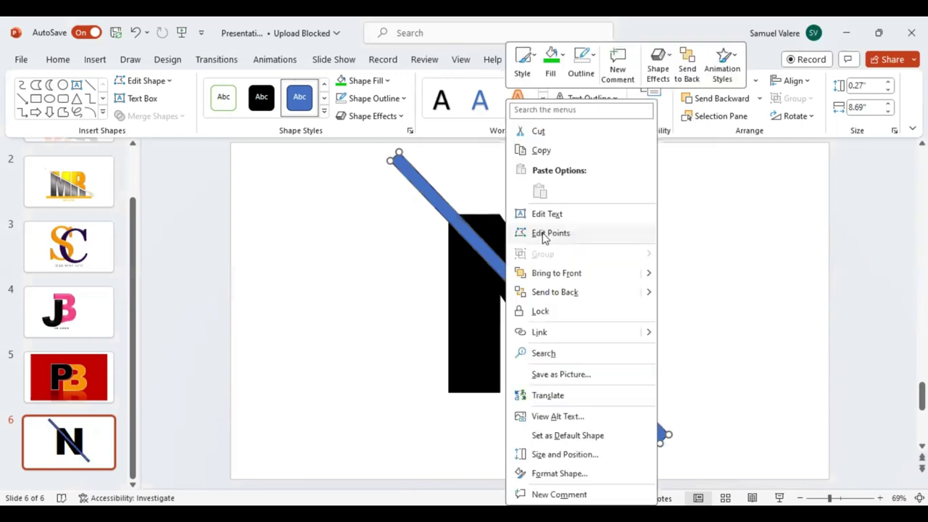
pyautogui.click(549, 233)
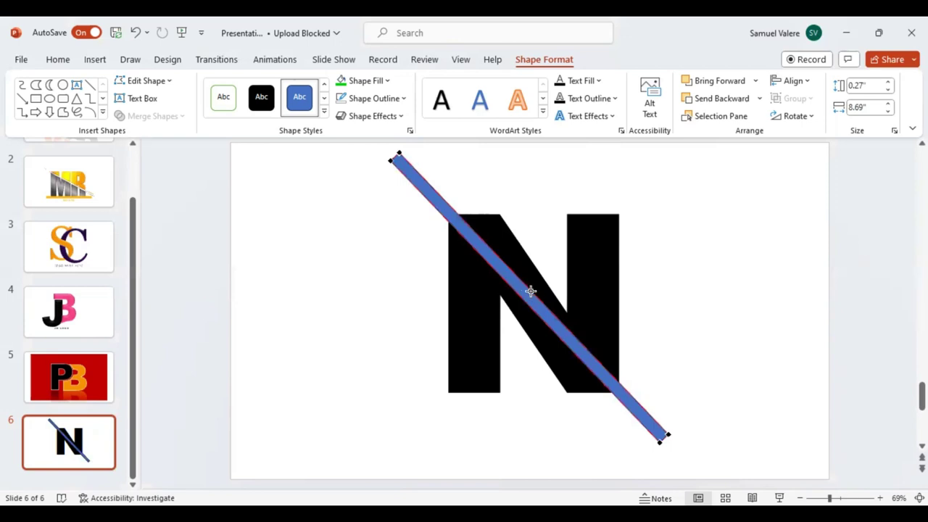
pyautogui.click(531, 290)
pyautogui.rightClick(523, 303)
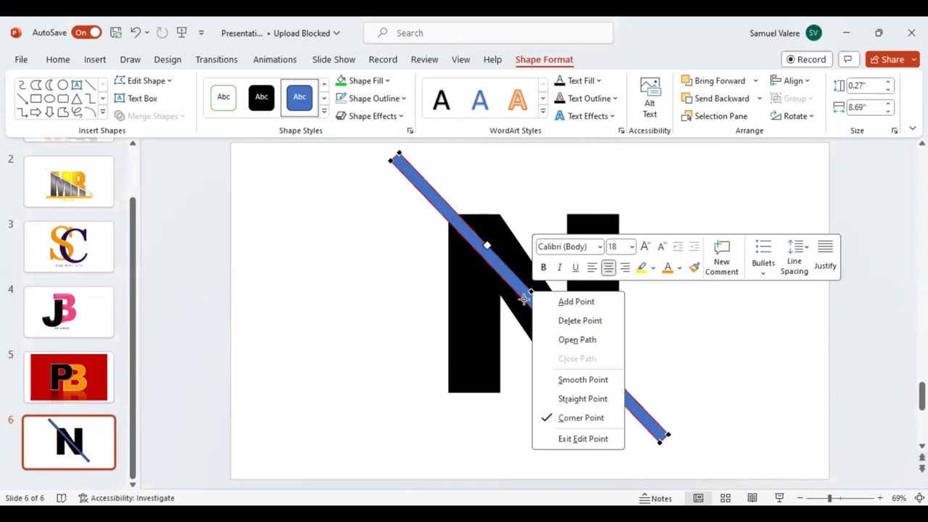
pyautogui.press('Escape')
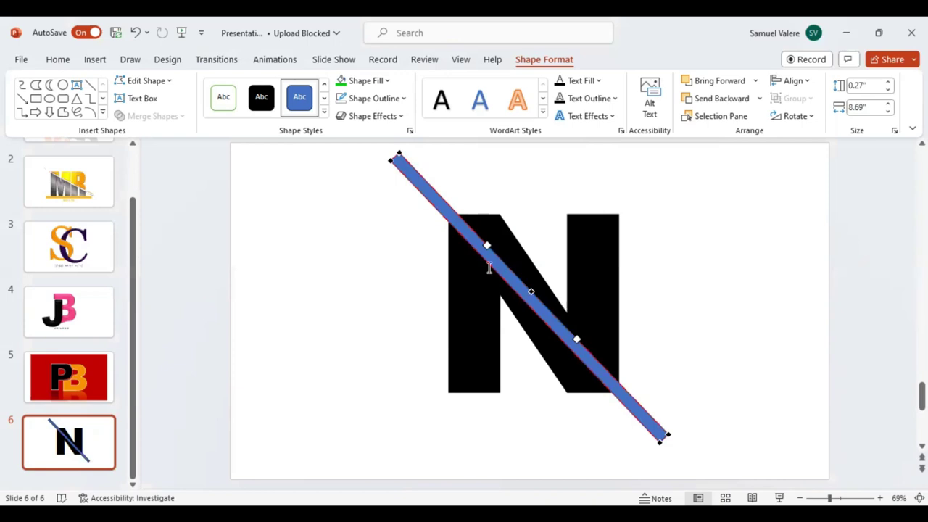
# - Bend the upper part of the bar into a curve
pyautogui.click(416, 166)
pyautogui.moveTo(444, 199); pyautogui.dragTo(487, 192)
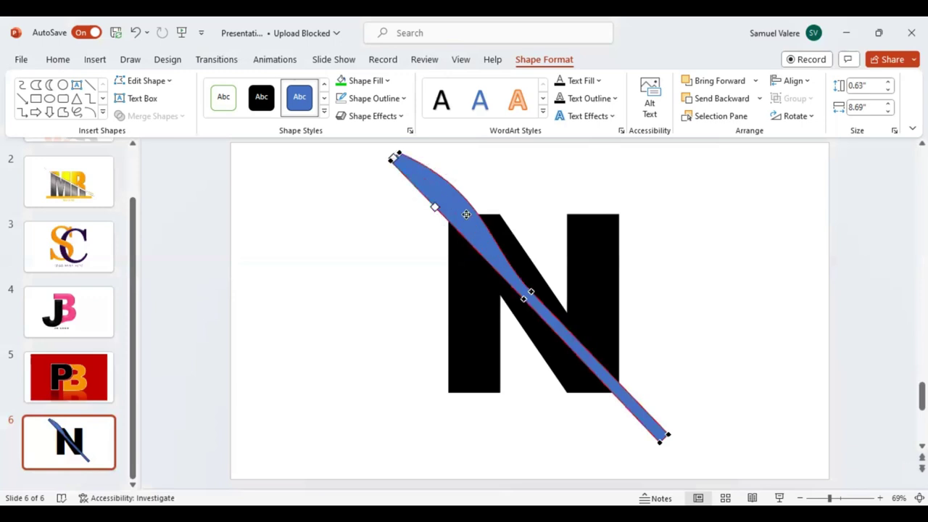
pyautogui.moveTo(468, 210); pyautogui.dragTo(475, 198)
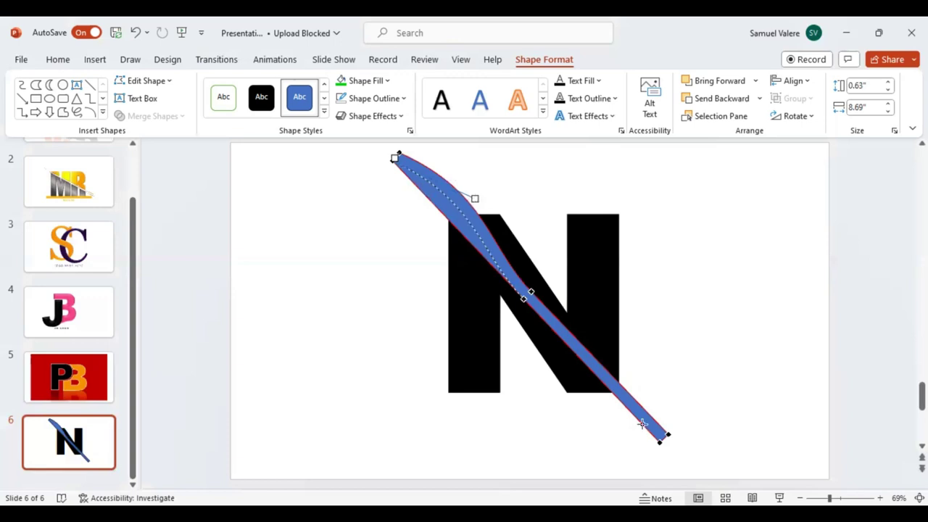
# - Bend the bar's lower end and add a point to shape the lower curve
pyautogui.click(659, 442)
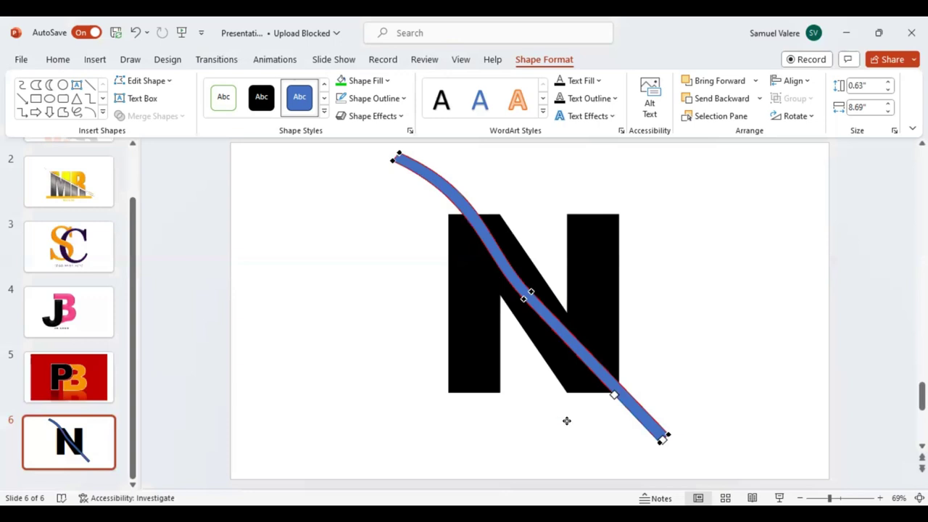
pyautogui.moveTo(572, 416); pyautogui.dragTo(574, 415)
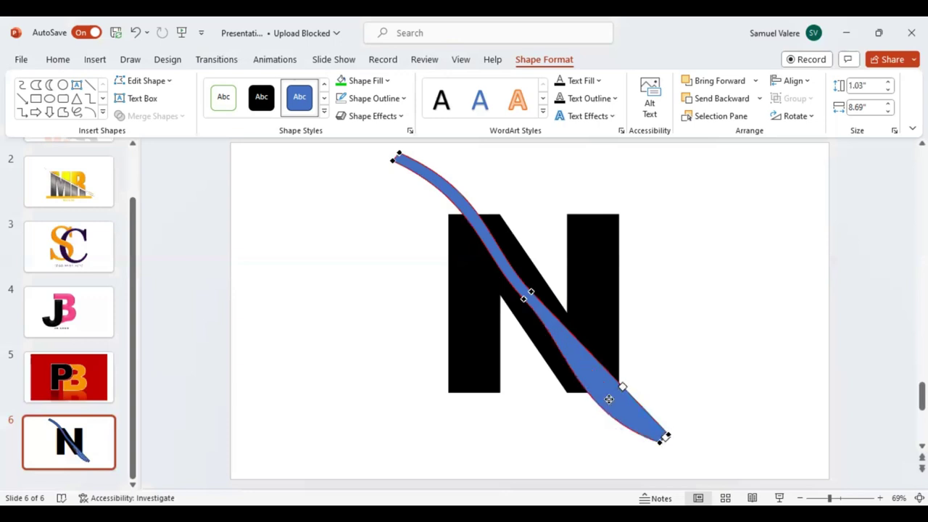
pyautogui.moveTo(617, 391); pyautogui.dragTo(591, 415)
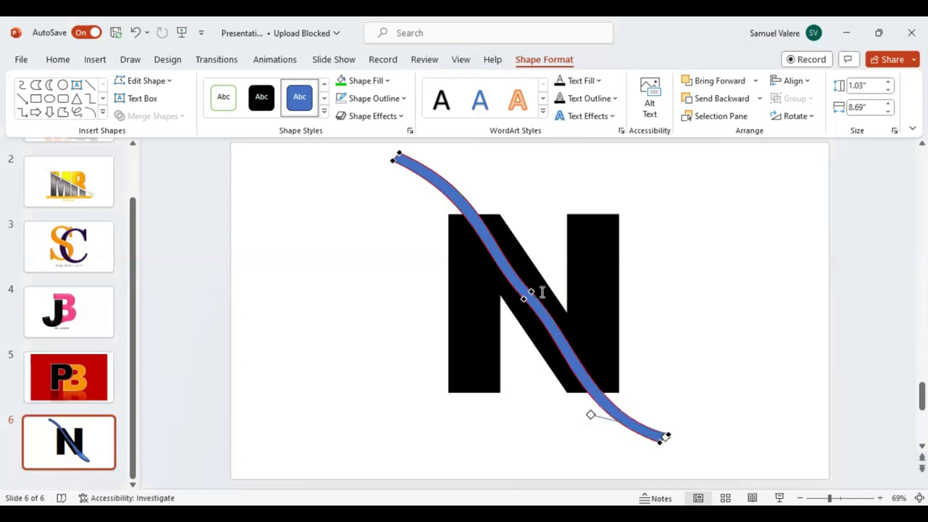
pyautogui.click(524, 297)
pyautogui.click(566, 347)
pyautogui.moveTo(566, 346); pyautogui.dragTo(543, 339)
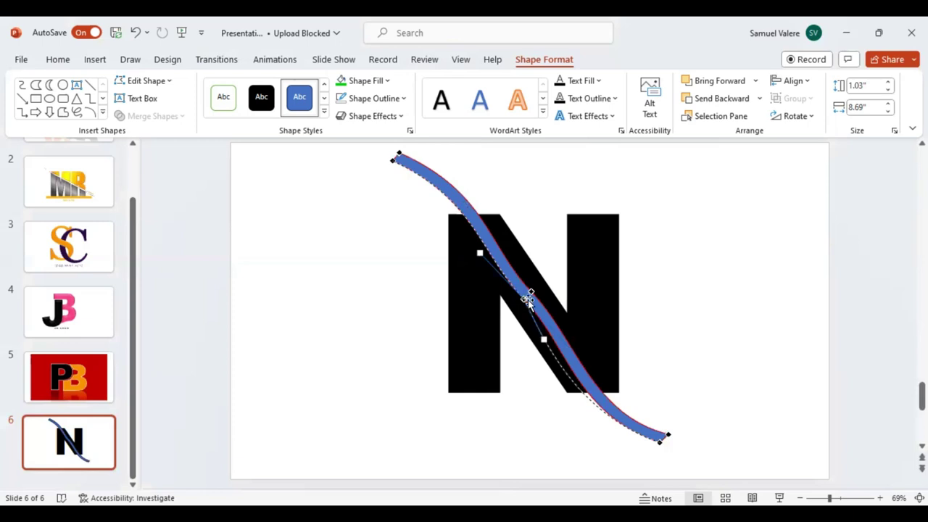
pyautogui.moveTo(527, 301); pyautogui.dragTo(526, 300)
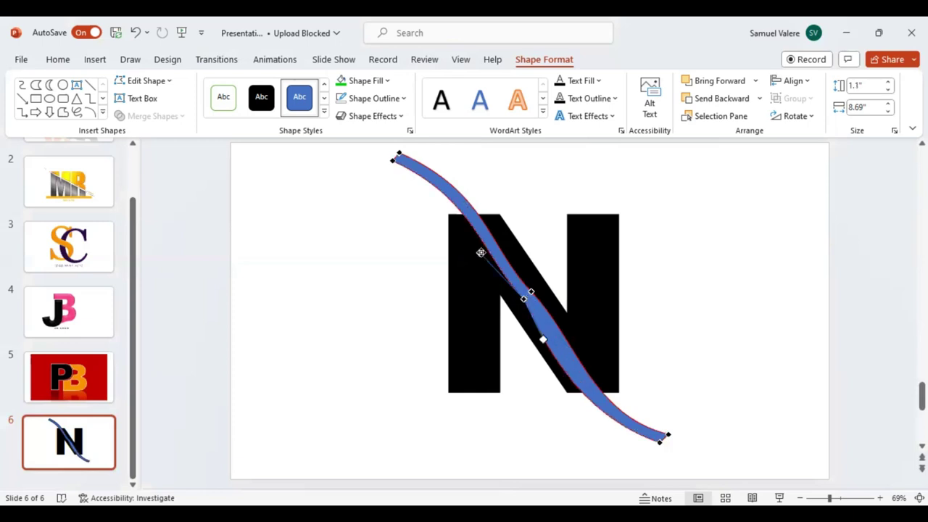
# - Fine-tune the middle and upper points into a smooth S-curve along the N's diagonal
pyautogui.moveTo(481, 257); pyautogui.dragTo(499, 259)
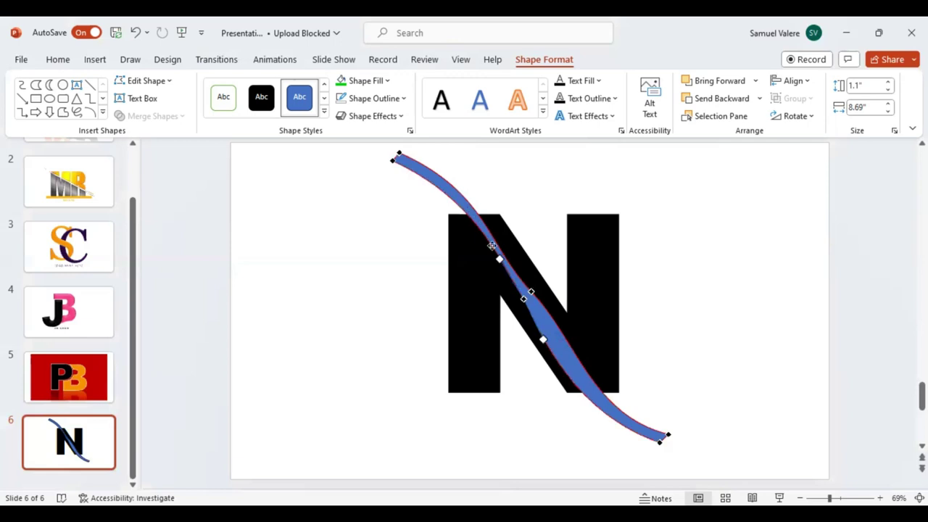
pyautogui.click(527, 292)
pyautogui.moveTo(503, 244); pyautogui.dragTo(514, 245)
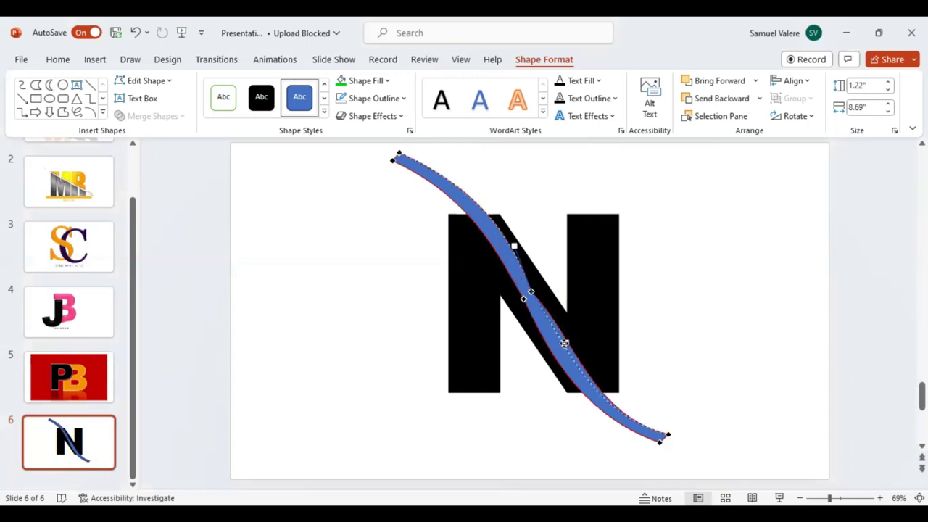
pyautogui.moveTo(564, 343); pyautogui.dragTo(559, 347)
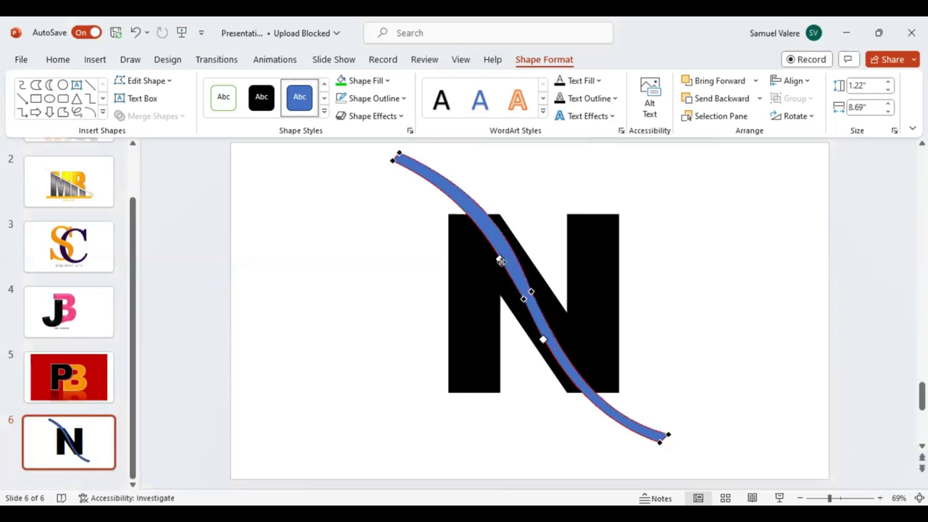
pyautogui.moveTo(502, 257); pyautogui.dragTo(510, 255)
pyautogui.moveTo(510, 255); pyautogui.dragTo(509, 256)
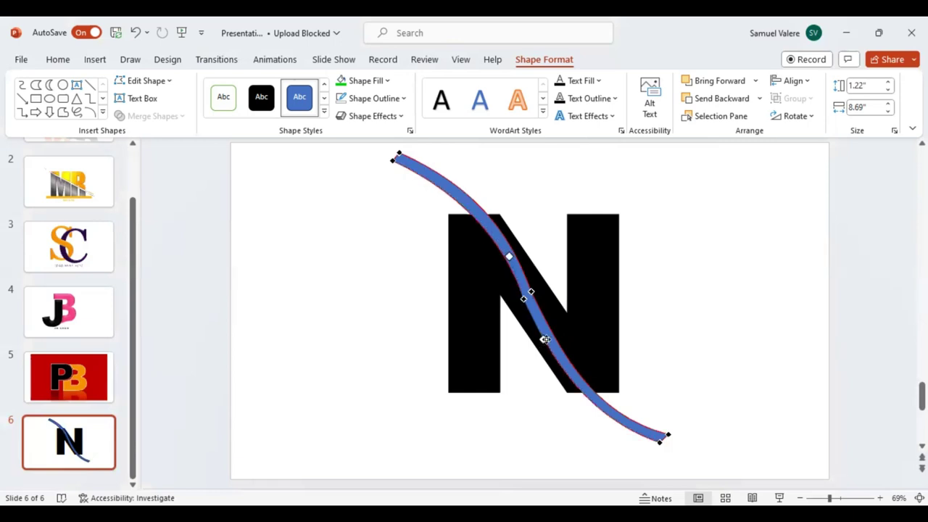
pyautogui.moveTo(546, 339); pyautogui.dragTo(559, 348)
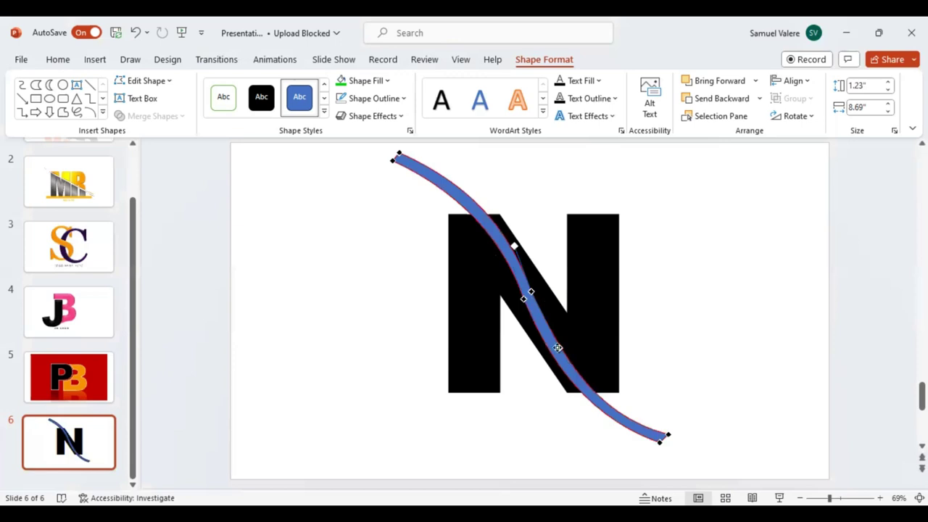
pyautogui.moveTo(560, 348); pyautogui.dragTo(555, 350)
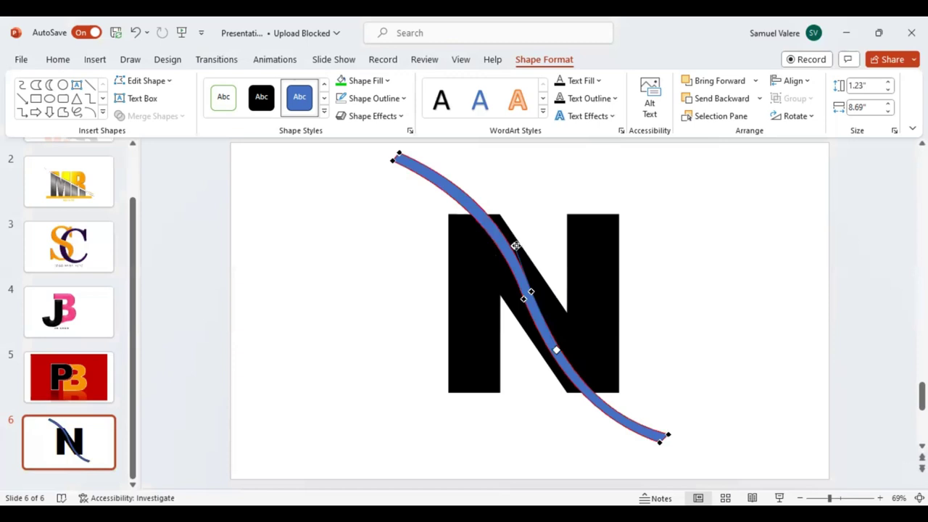
pyautogui.moveTo(516, 246); pyautogui.dragTo(514, 245)
pyautogui.moveTo(513, 245); pyautogui.dragTo(508, 256)
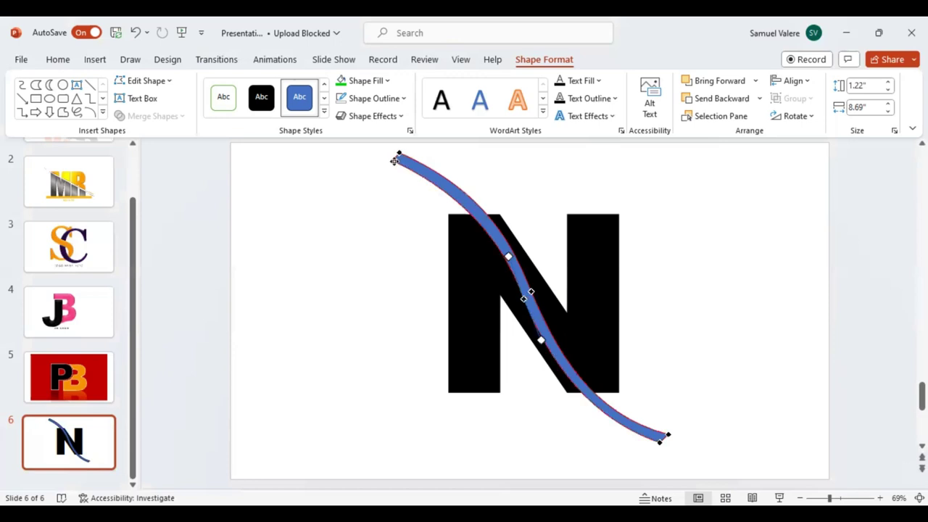
pyautogui.click(452, 198)
pyautogui.moveTo(472, 196); pyautogui.dragTo(475, 190)
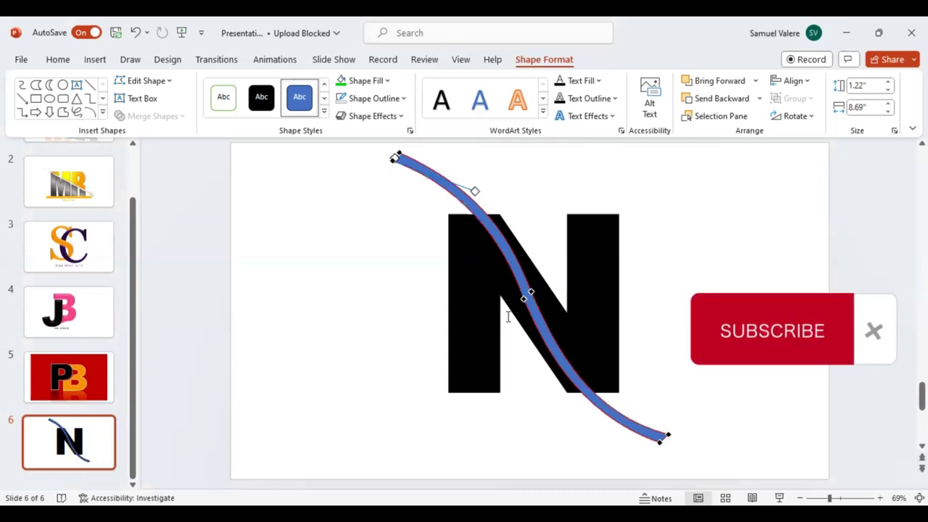
# - Tilt the swoosh to a flatter angle and place a duplicate left of the N
pyautogui.press('Escape')
pyautogui.press('Escape')
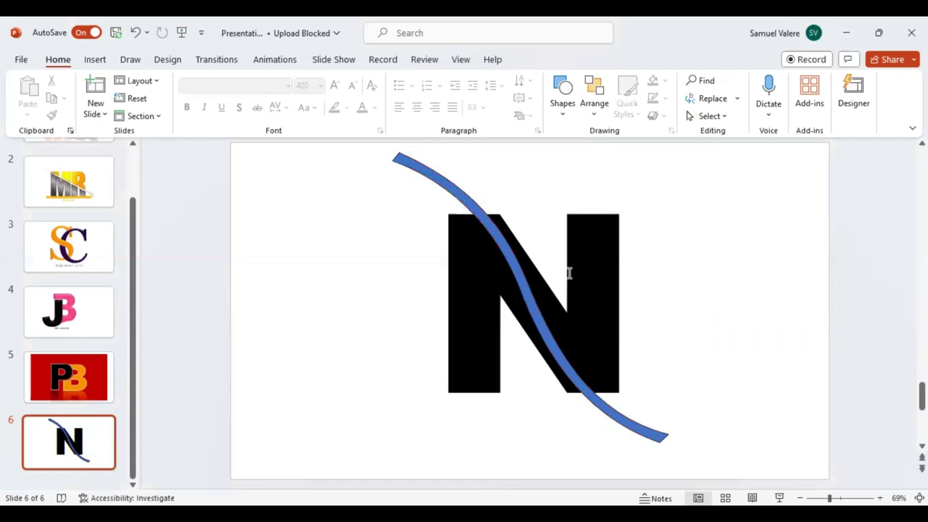
pyautogui.click(567, 264)
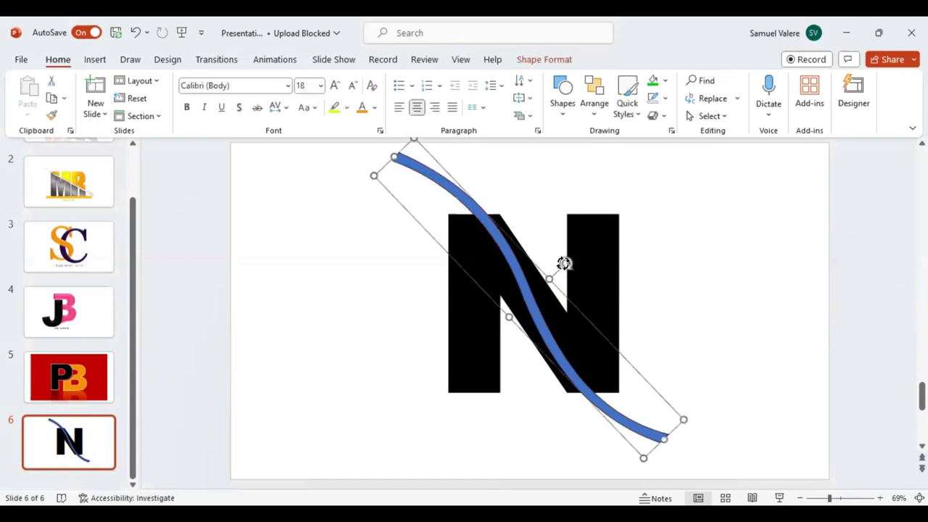
pyautogui.moveTo(564, 263)
pyautogui.mouseDown()
pyautogui.moveTo(533, 308)
pyautogui.moveTo(523, 301)
pyautogui.moveTo(560, 262)
pyautogui.mouseUp()
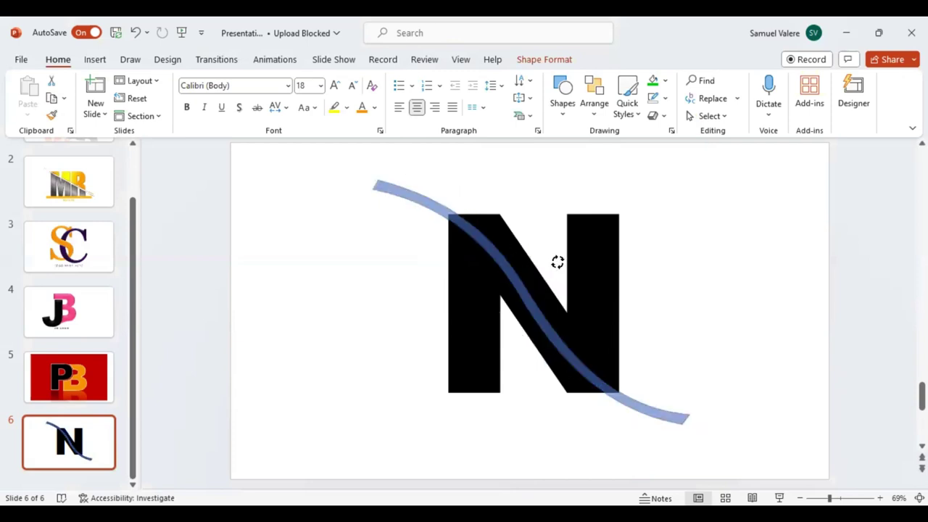
pyautogui.moveTo(561, 262); pyautogui.dragTo(562, 262)
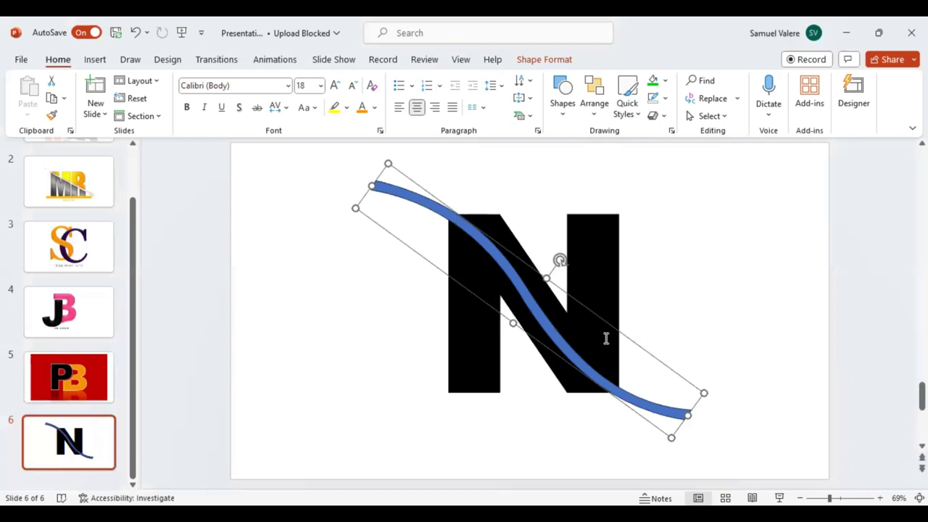
pyautogui.moveTo(545, 320); pyautogui.dragTo(399, 369)
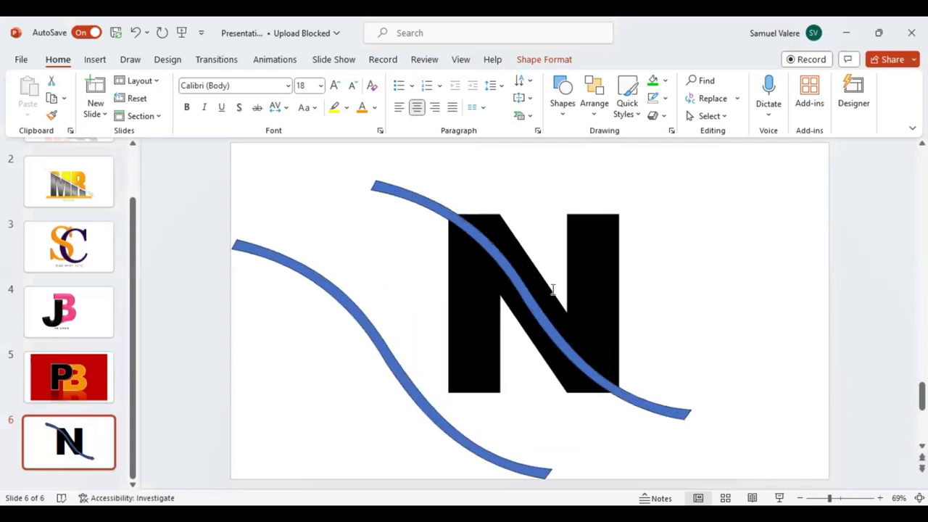
# - Select the N and the crossing swoosh, then apply Merge Shapes > Fragment
pyautogui.click(600, 247)
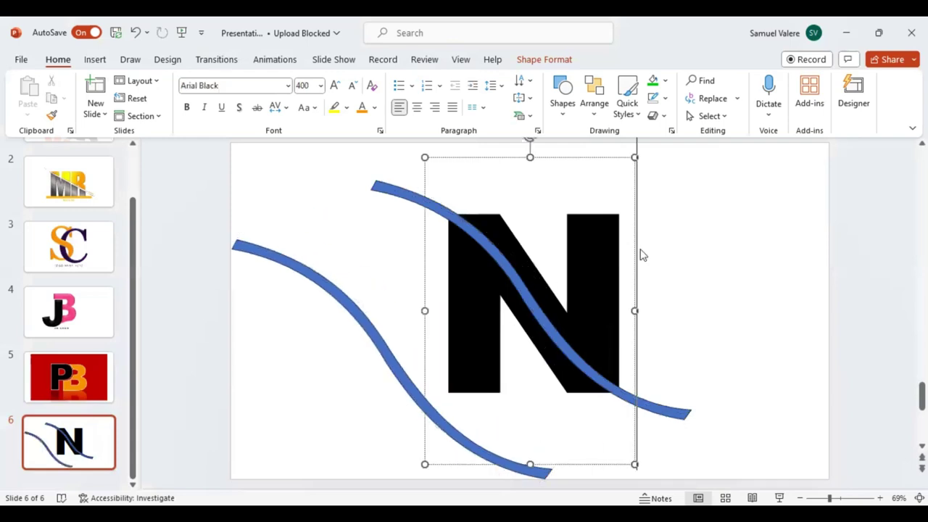
pyautogui.click(636, 248)
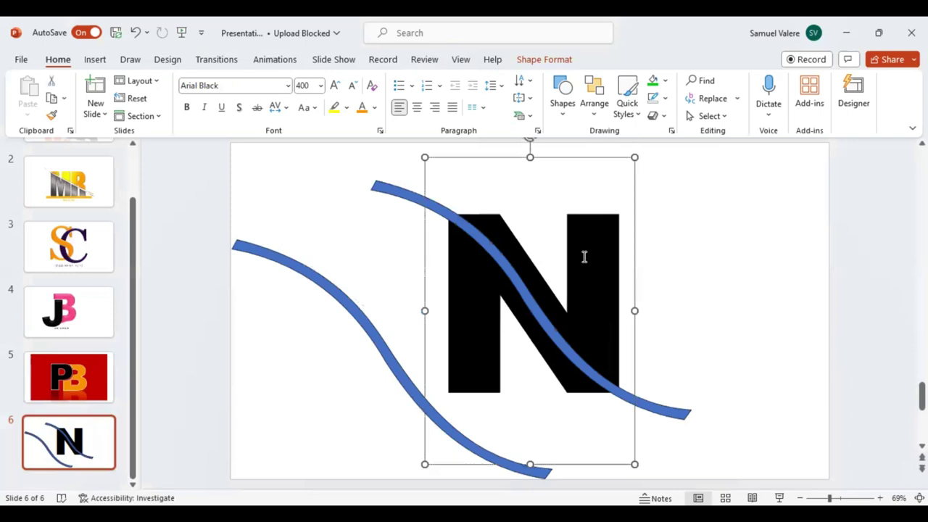
pyautogui.keyDown('shift'); pyautogui.click(517, 280); pyautogui.keyUp('shift')
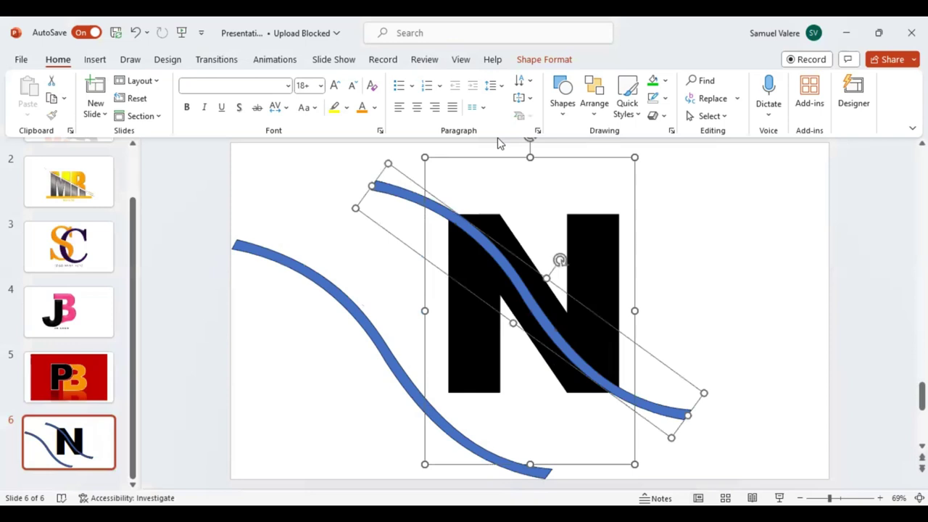
pyautogui.click(545, 62)
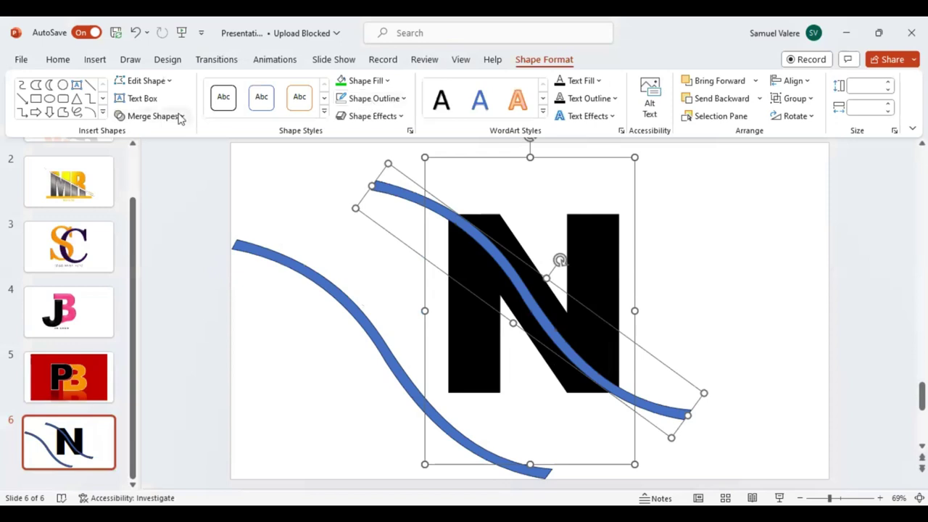
pyautogui.click(181, 117)
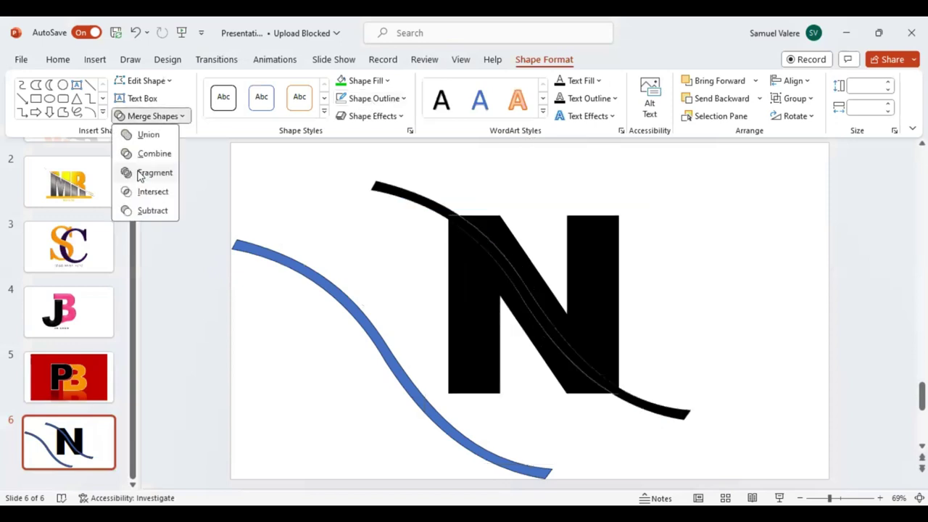
pyautogui.click(395, 190)
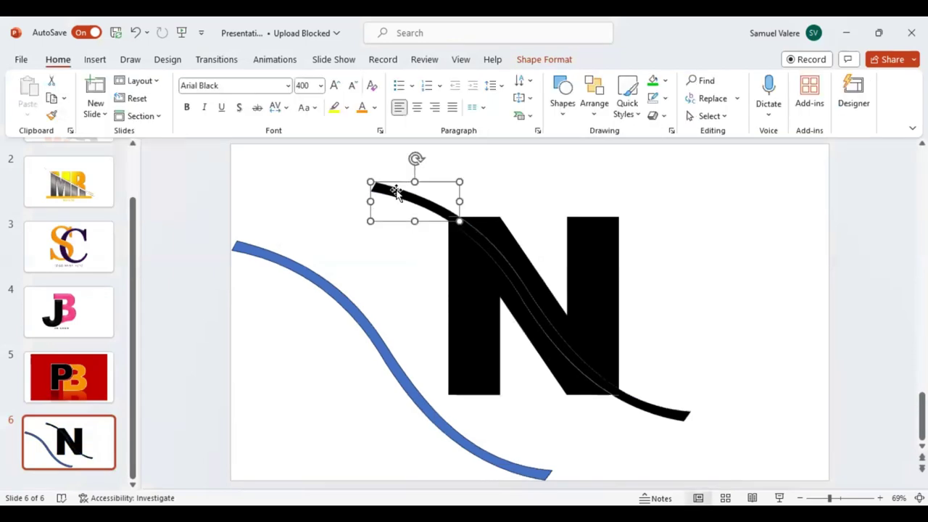
# - Delete the curve fragment inside the N and the tail below it, then nudge the N slightly
pyautogui.click(479, 243)
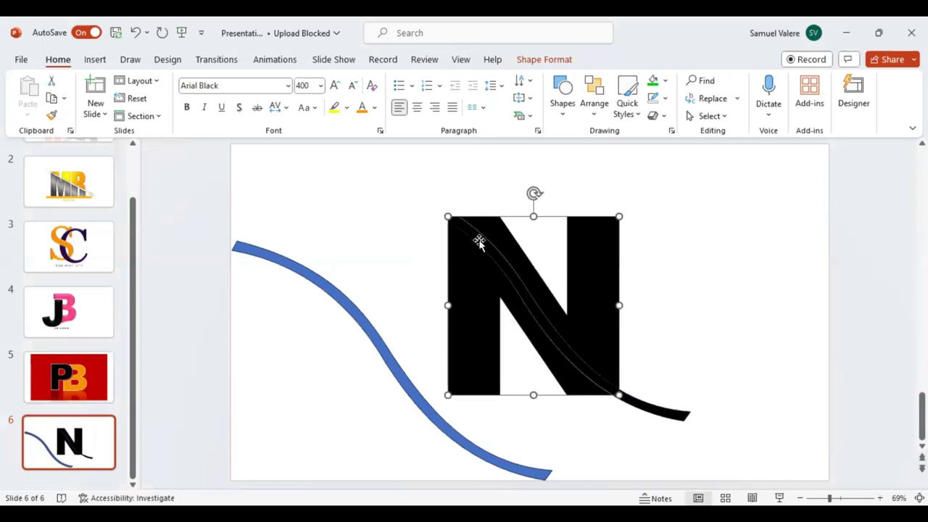
pyautogui.press('Delete')
pyautogui.click(632, 403)
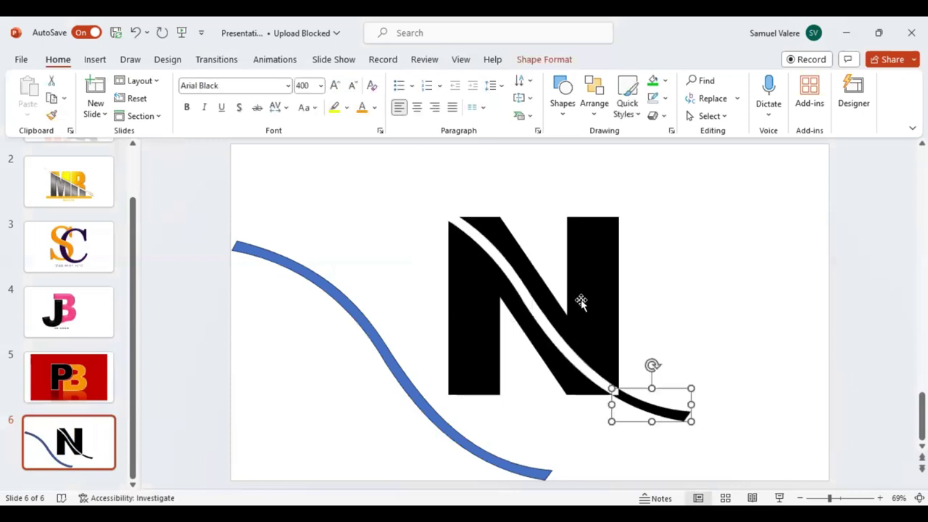
pyautogui.press('Delete')
pyautogui.moveTo(581, 298); pyautogui.dragTo(583, 294)
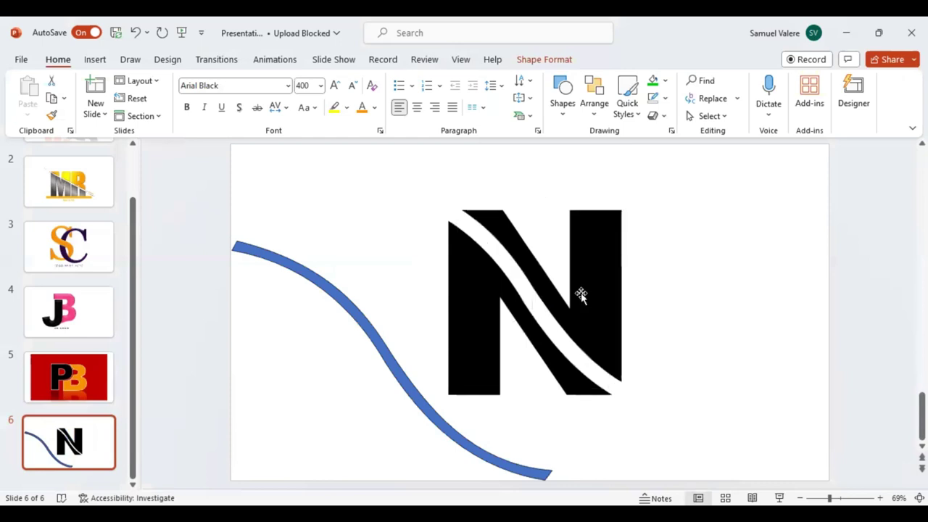
pyautogui.click(357, 316)
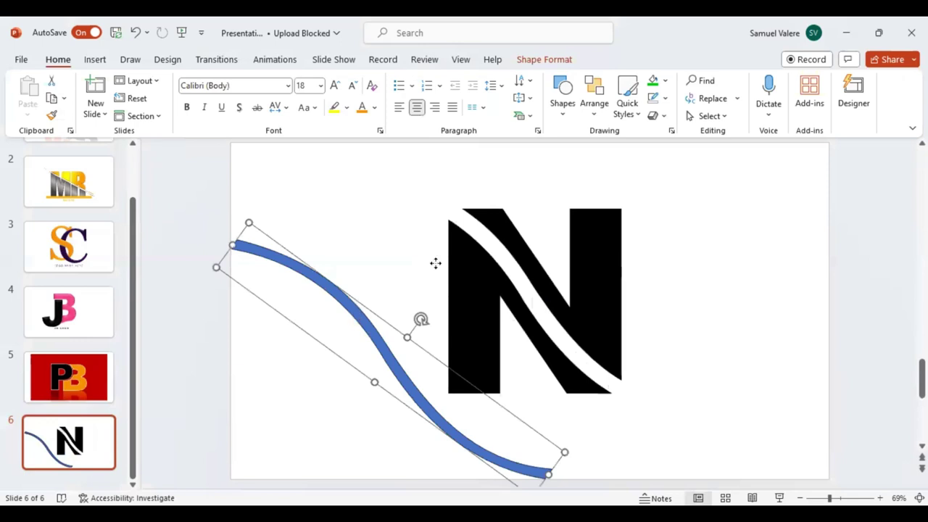
# - Move the blue swoosh copy onto the N's white gap, undoing a trial rotation
pyautogui.moveTo(435, 263); pyautogui.dragTo(486, 241)
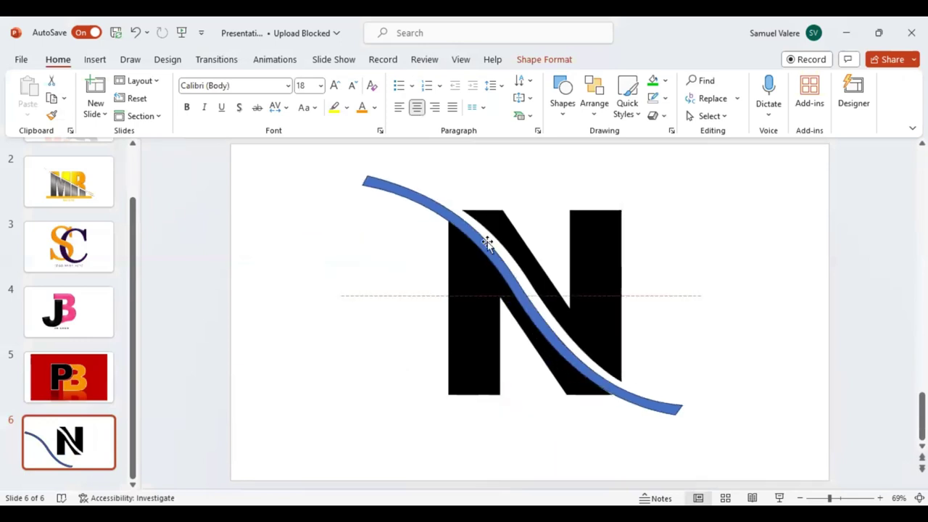
pyautogui.moveTo(552, 330); pyautogui.dragTo(553, 330)
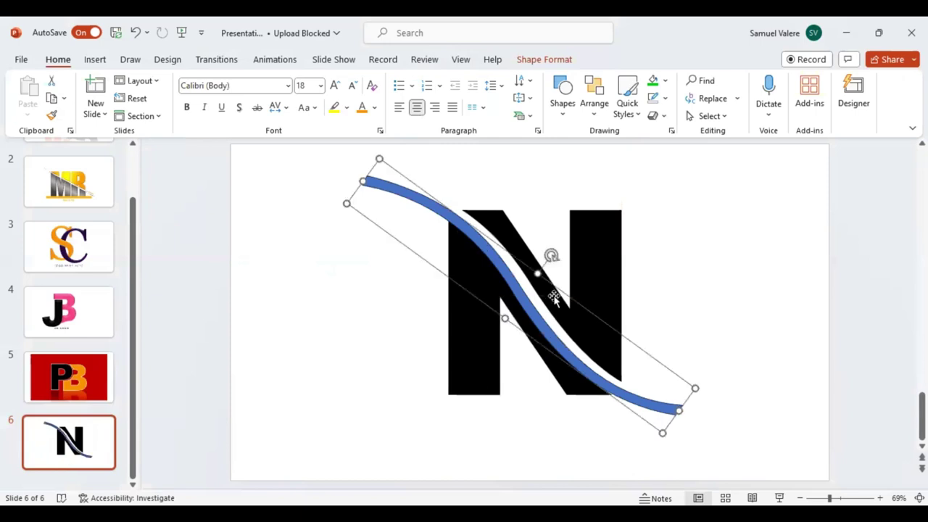
pyautogui.moveTo(551, 255); pyautogui.dragTo(548, 266)
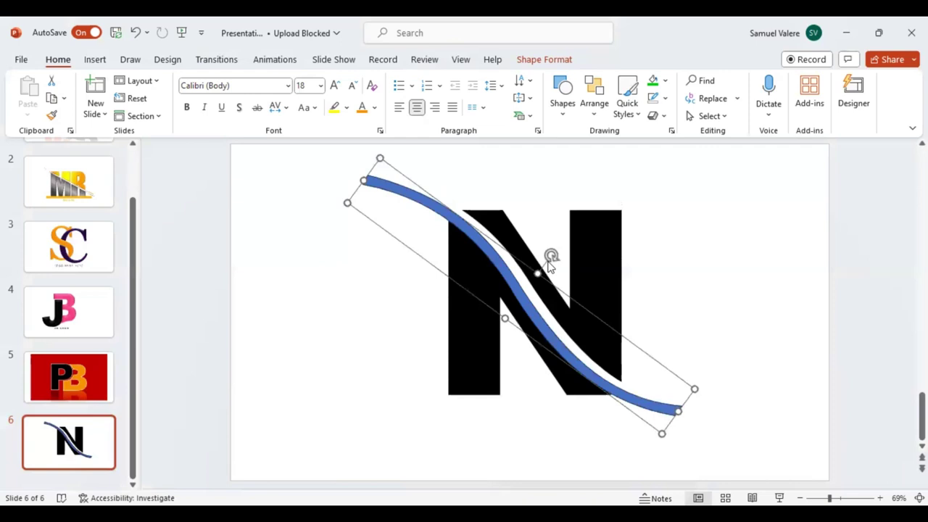
pyautogui.hotkey('ctrl', 'z')
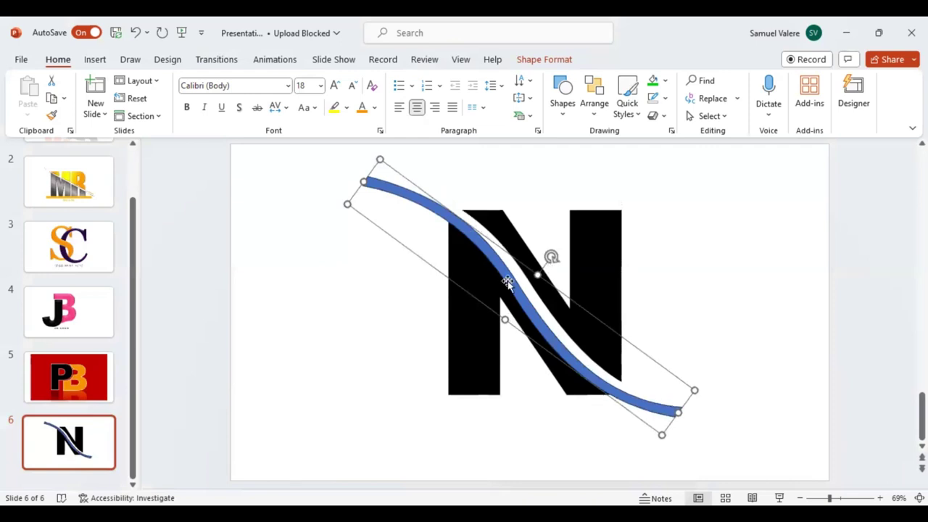
pyautogui.moveTo(507, 283); pyautogui.dragTo(502, 281)
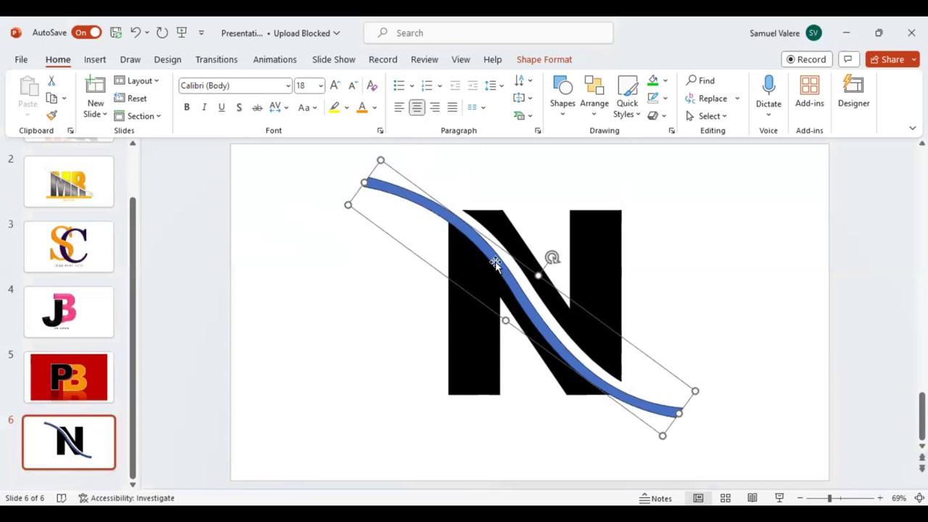
pyautogui.doubleClick(362, 186)
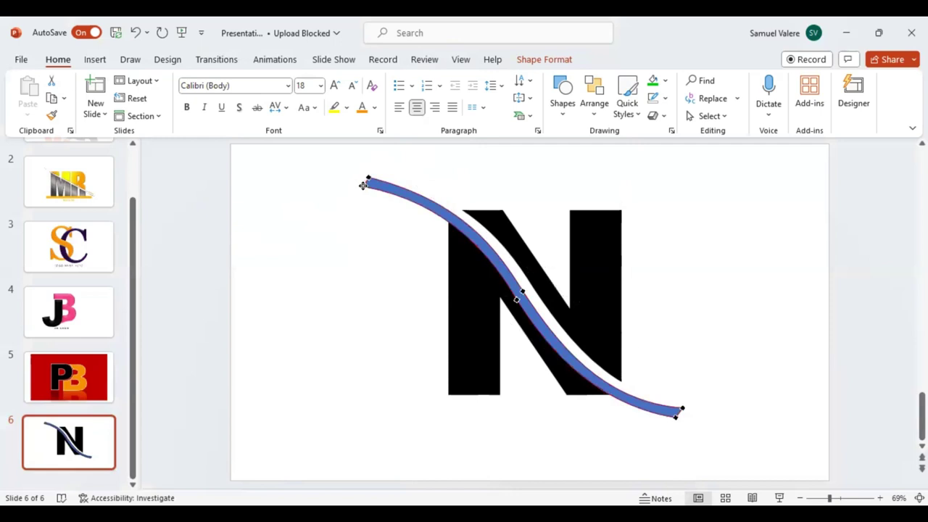
# - Extend the swoosh's upper-left and lower-right ends outward and taper the lower-right end
pyautogui.click(362, 186)
pyautogui.moveTo(363, 186)
pyautogui.mouseDown()
pyautogui.moveTo(340, 174)
pyautogui.moveTo(367, 178)
pyautogui.mouseUp()
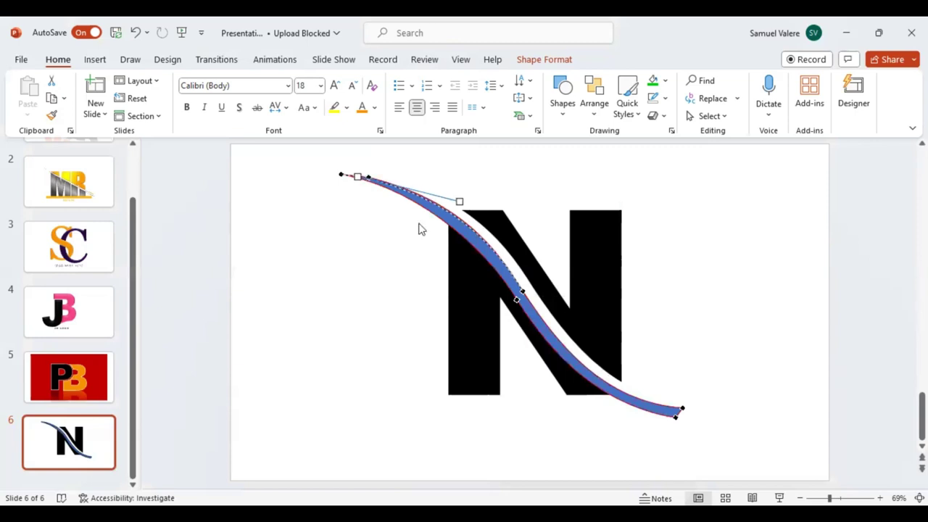
pyautogui.click(681, 408)
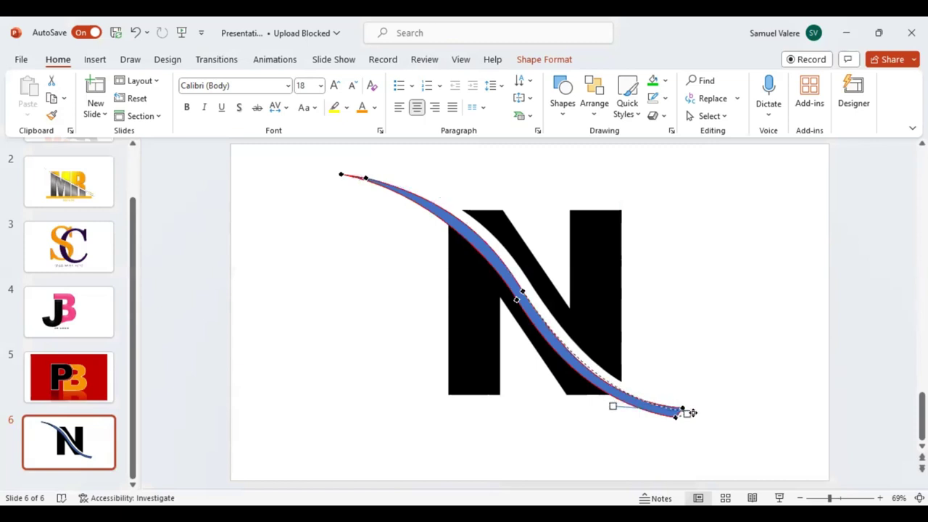
pyautogui.moveTo(682, 409); pyautogui.dragTo(707, 419)
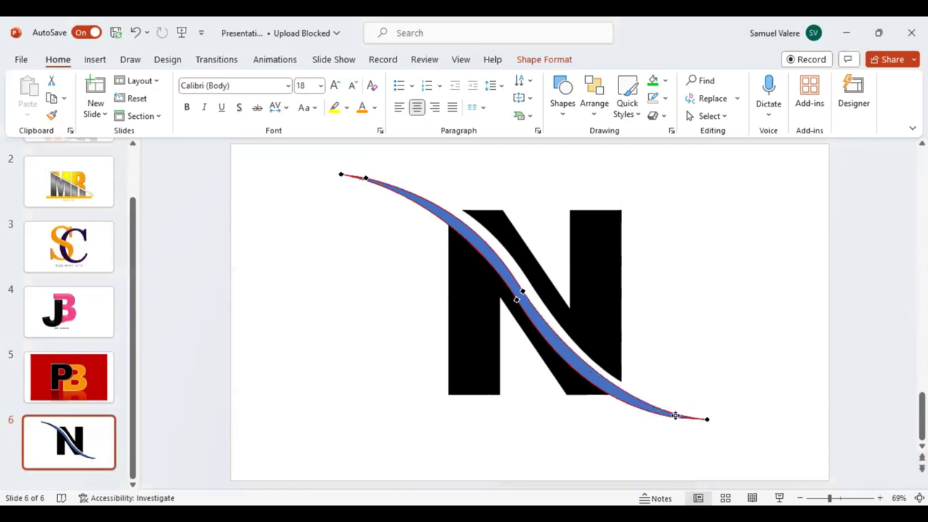
pyautogui.click(675, 416)
pyautogui.moveTo(674, 415); pyautogui.dragTo(675, 417)
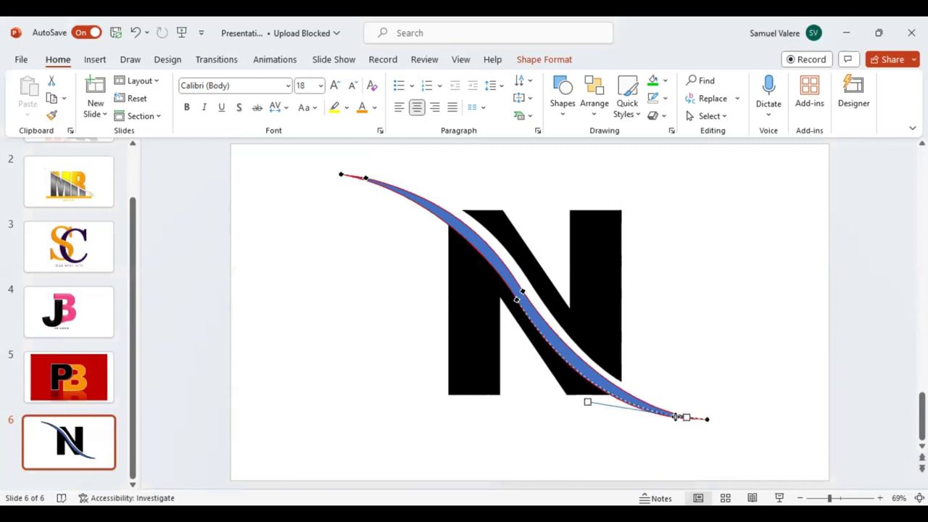
pyautogui.click(692, 370)
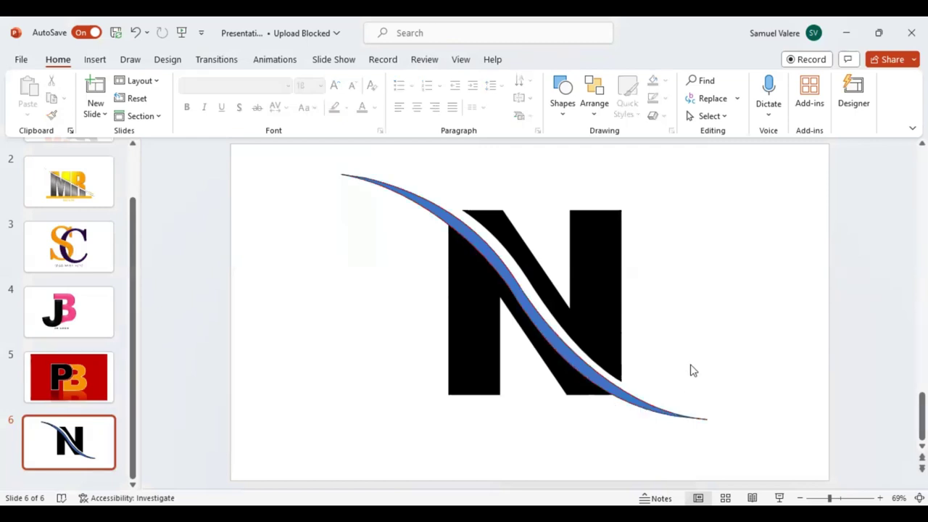
# - Refine the point near the lower-right end to sharpen the taper
pyautogui.click(646, 412)
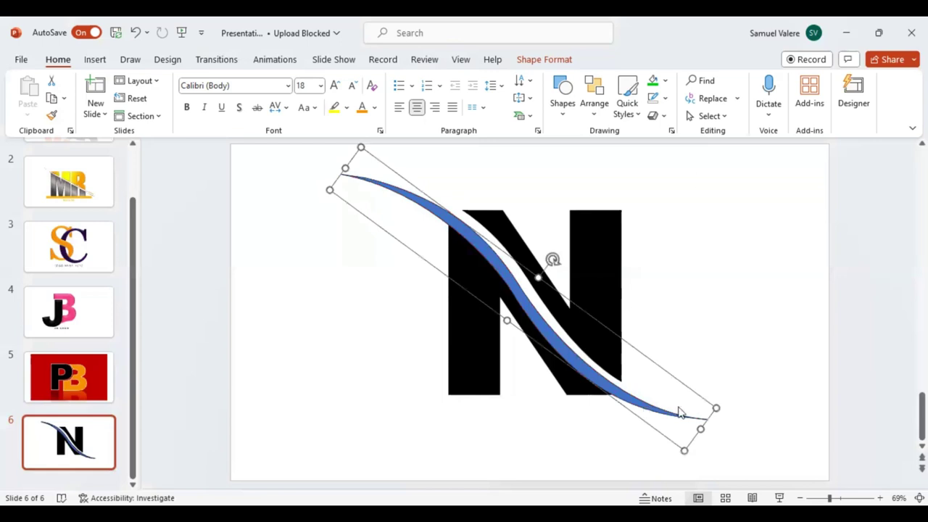
pyautogui.doubleClick(677, 415)
pyautogui.click(676, 416)
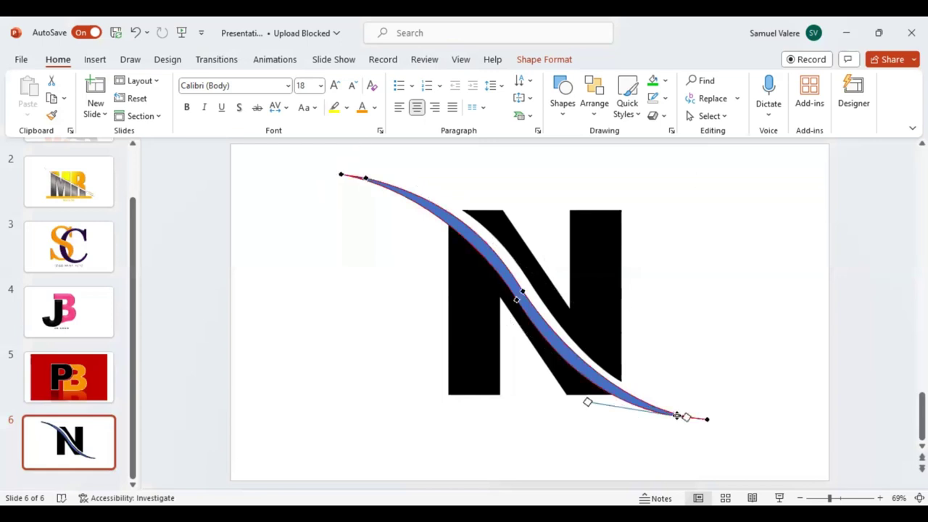
pyautogui.moveTo(676, 415); pyautogui.dragTo(676, 416)
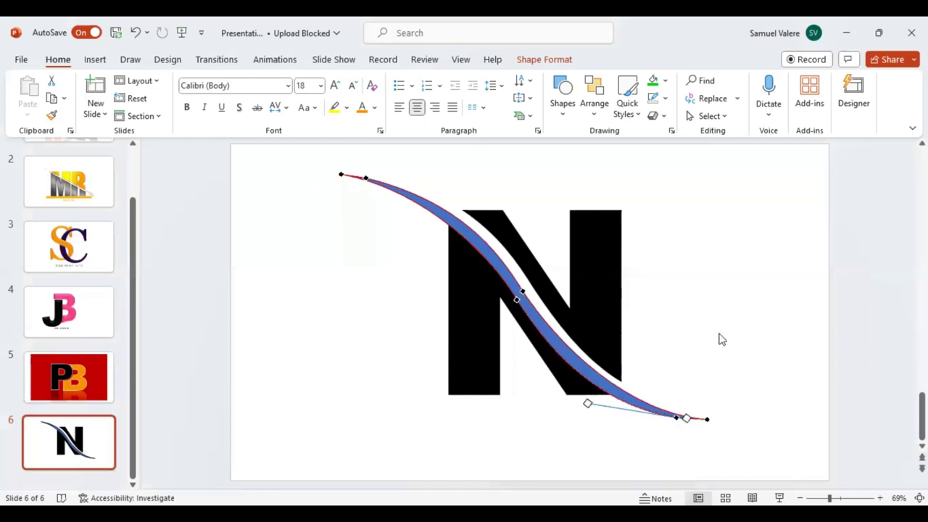
pyautogui.click(655, 371)
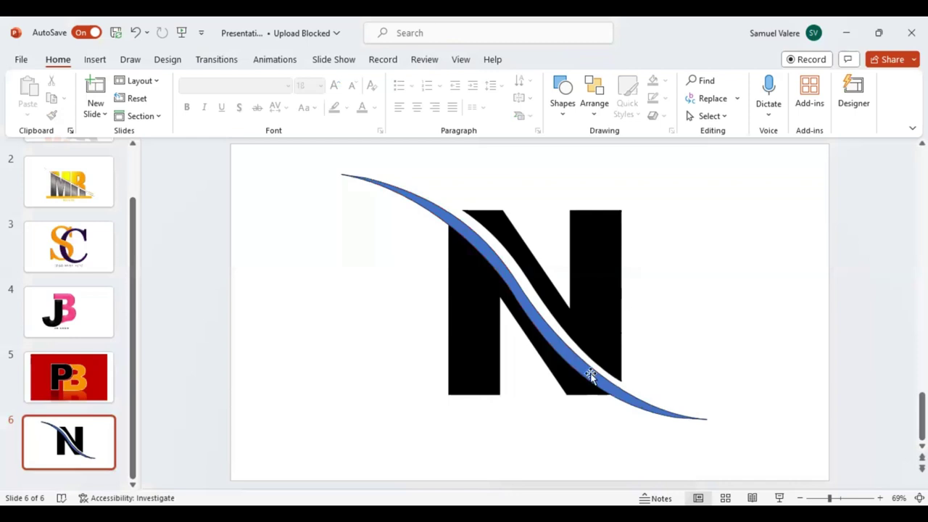
pyautogui.click(591, 375)
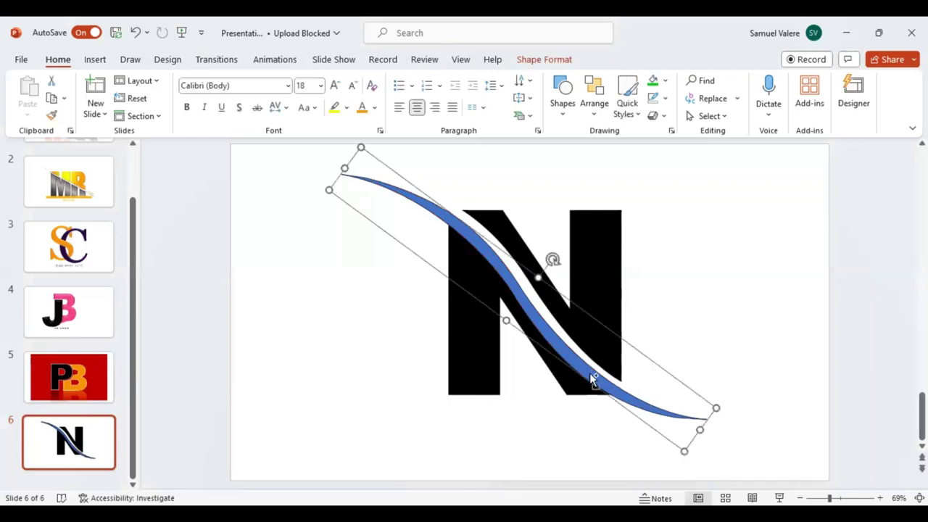
pyautogui.hotkey('ctrl', 'd')
pyautogui.moveTo(552, 334); pyautogui.dragTo(563, 322)
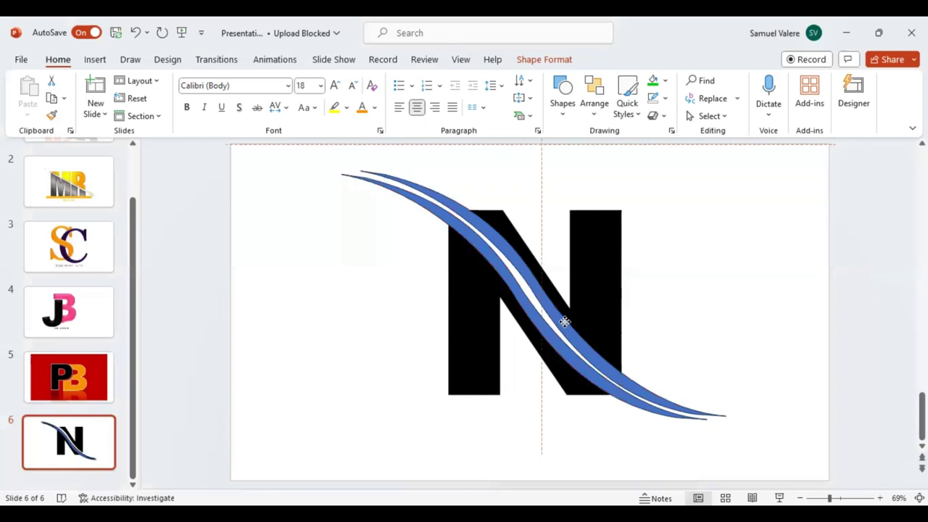
pyautogui.moveTo(563, 322); pyautogui.dragTo(605, 303)
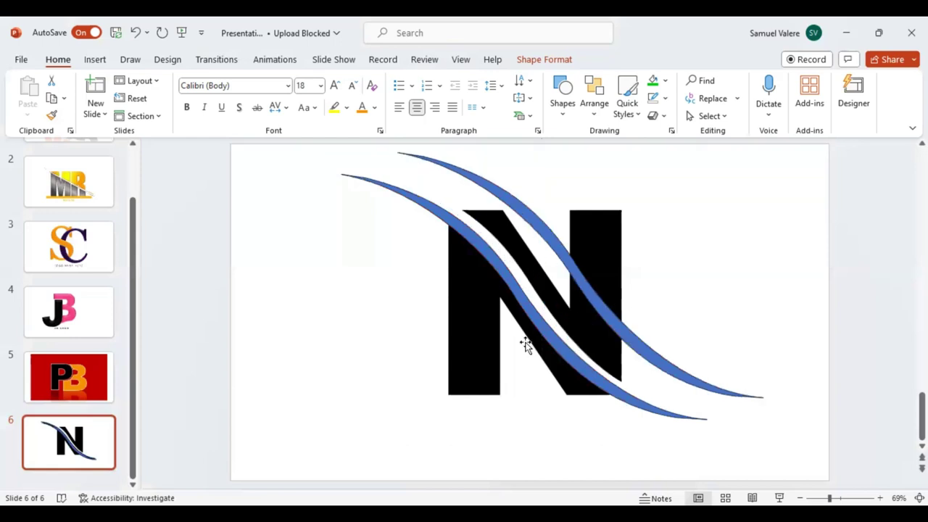
pyautogui.press('Tab')
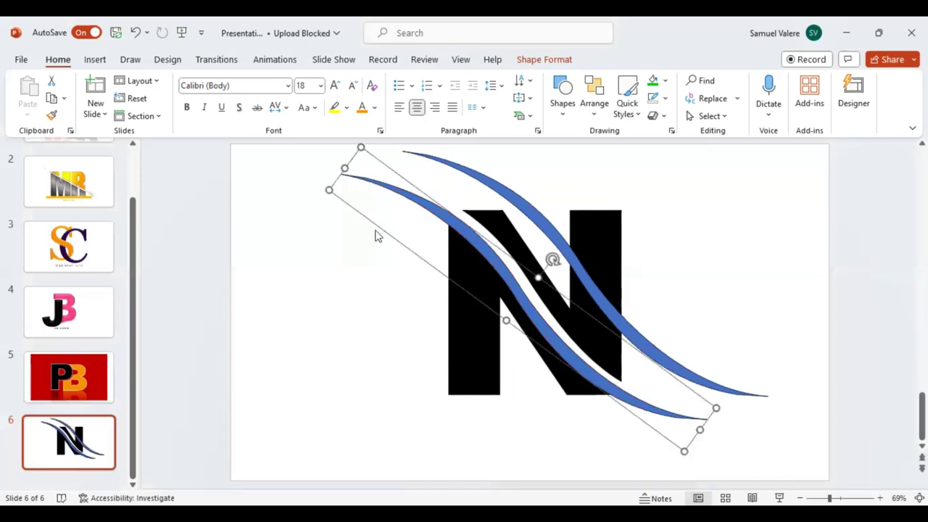
# - Fill the lower swoosh curve with black
pyautogui.click(539, 60)
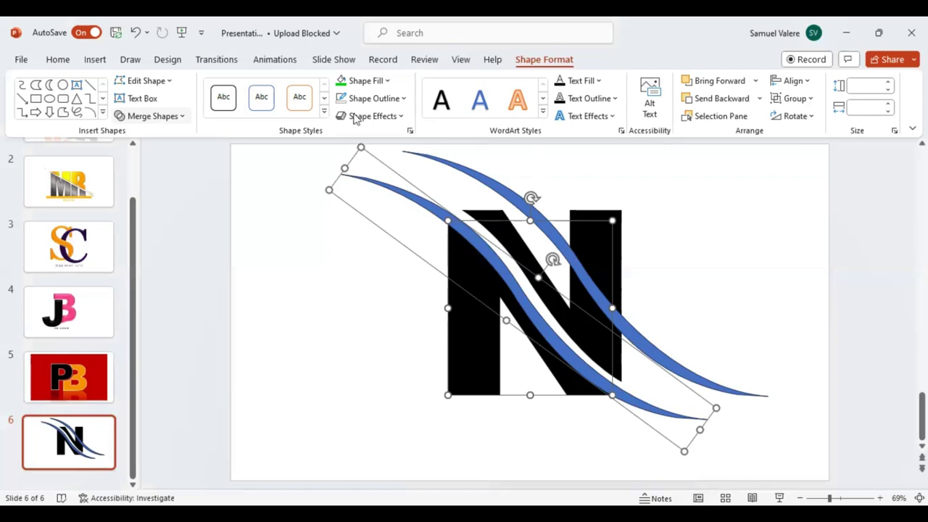
pyautogui.click(366, 80)
pyautogui.click(473, 283)
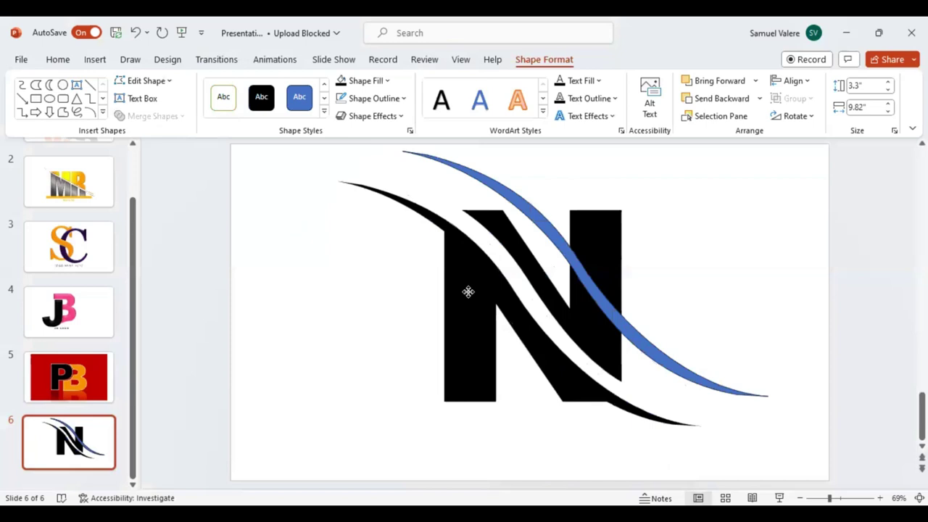
# - Move the blue curve down-left so it sits just above the black swoosh
pyautogui.moveTo(468, 292); pyautogui.dragTo(466, 293)
pyautogui.moveTo(572, 259); pyautogui.dragTo(543, 293)
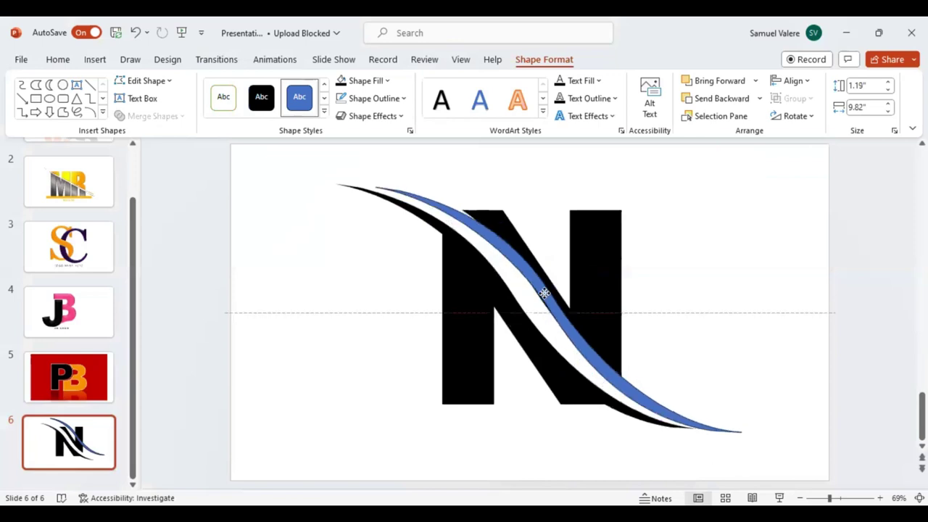
pyautogui.moveTo(544, 293); pyautogui.dragTo(545, 291)
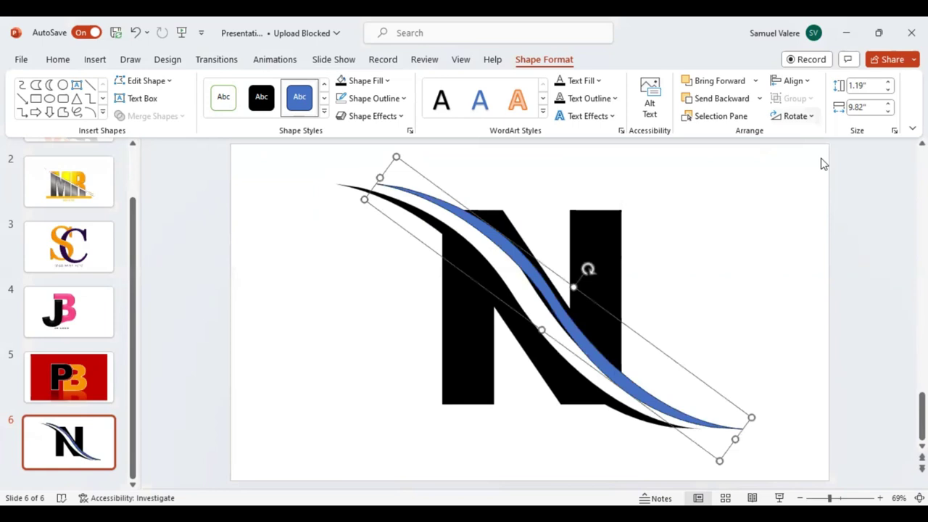
# - Try rotating the blue curve, restore it, then nudge it up-left for an even white gap
pyautogui.click(795, 116)
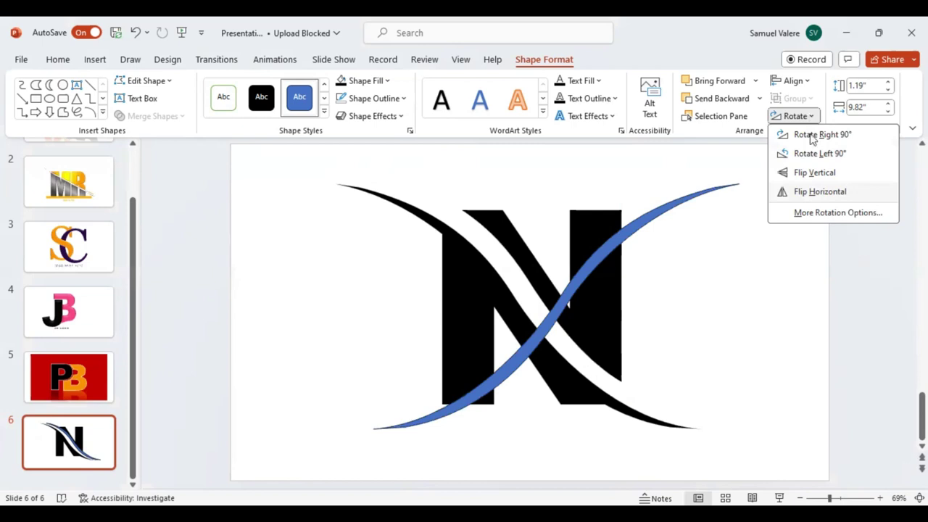
pyautogui.click(812, 136)
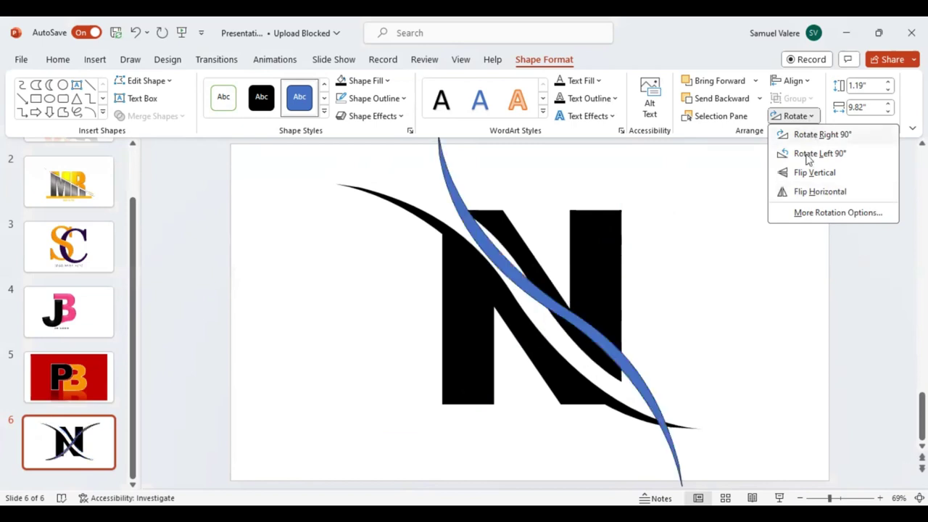
pyautogui.click(808, 176)
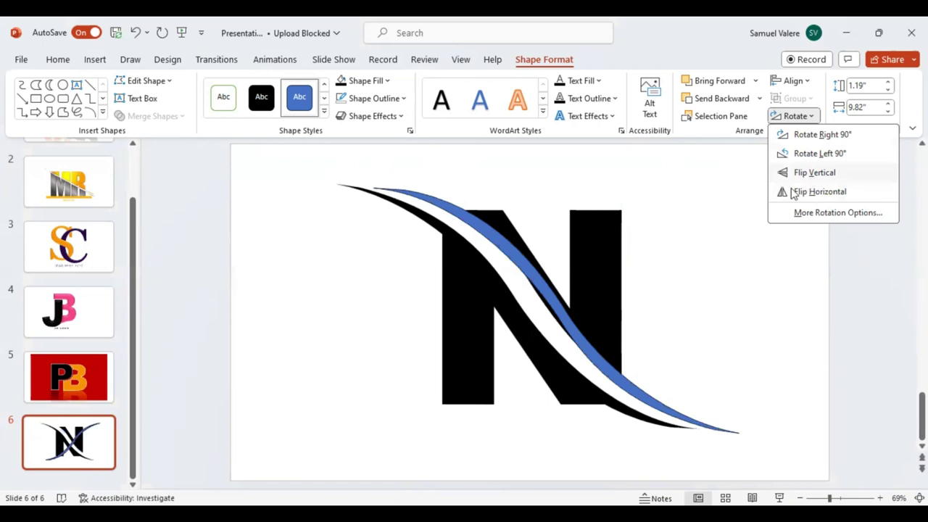
pyautogui.click(562, 319)
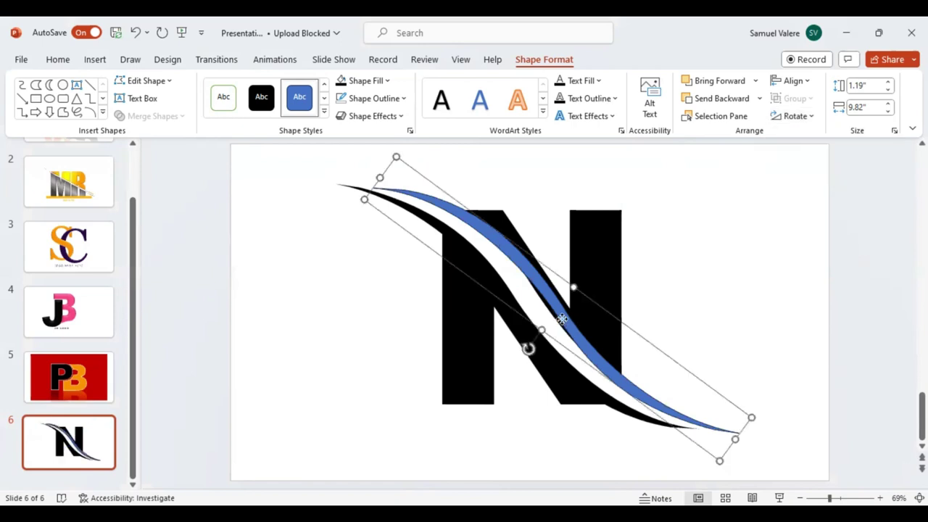
pyautogui.moveTo(562, 319); pyautogui.dragTo(558, 316)
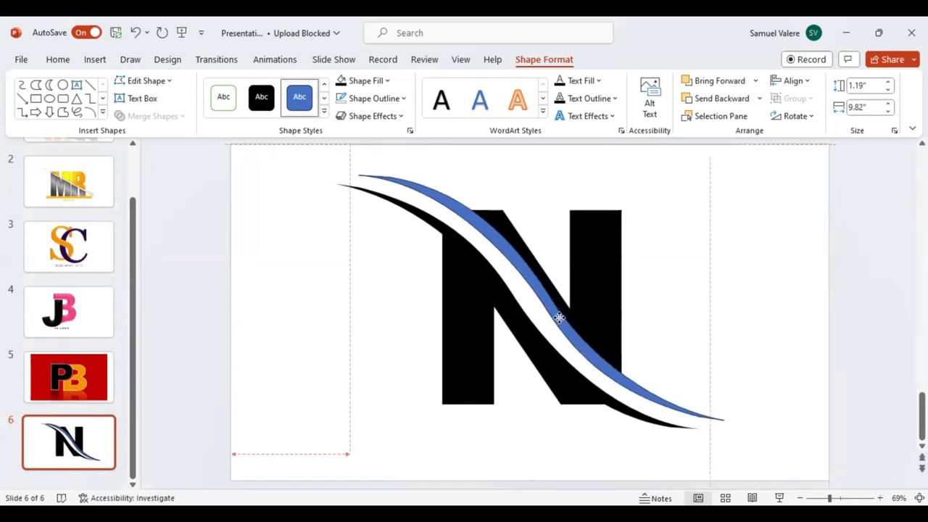
pyautogui.moveTo(559, 317); pyautogui.dragTo(558, 317)
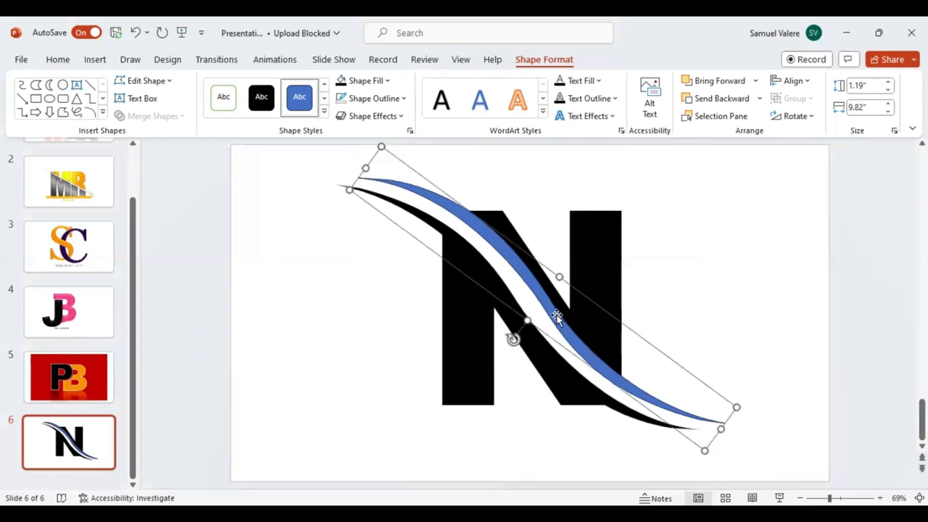
pyautogui.press('Escape')
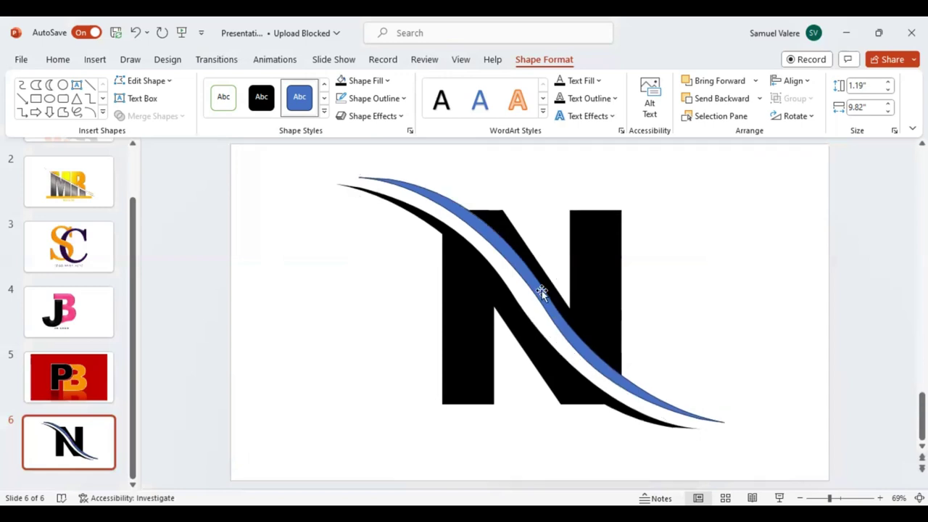
# - Union the upper N piece and blue swoosh with Merge Shapes into one shape
pyautogui.click(541, 291)
pyautogui.hotkey('ctrl', 'a')
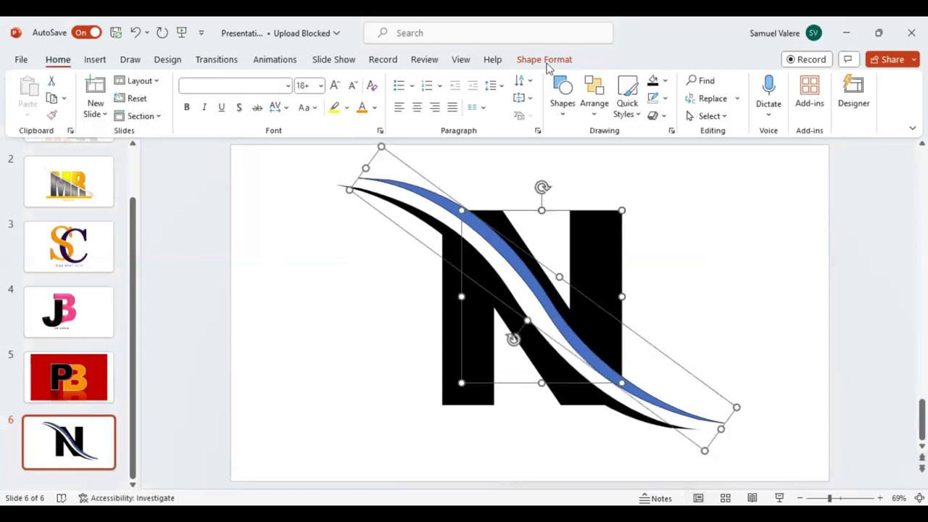
pyautogui.click(545, 61)
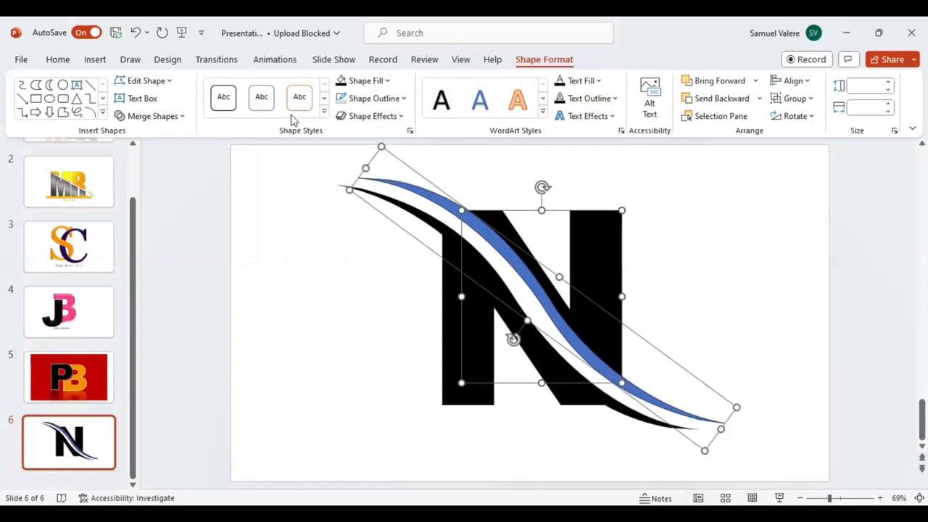
pyautogui.click(183, 118)
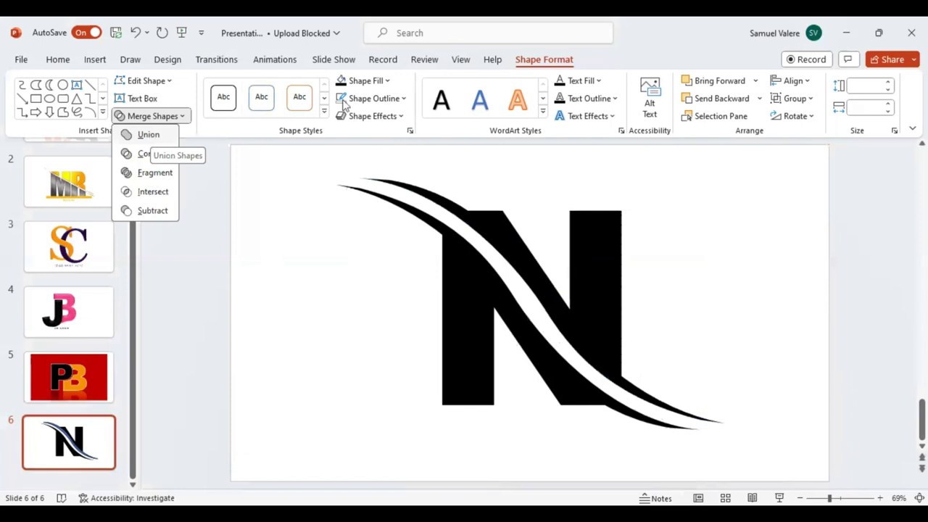
pyautogui.press('Return')
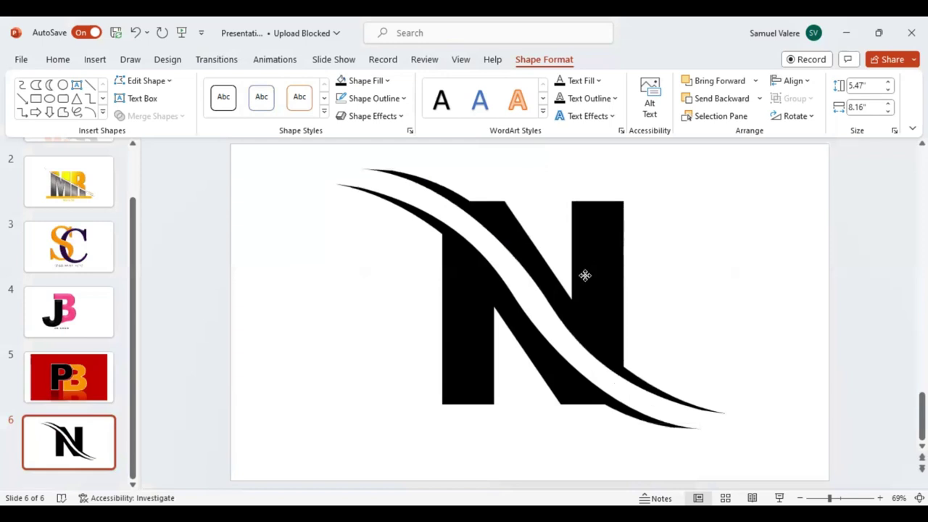
# - Fill the merged upper shape with green and settle it beside the black swoosh
pyautogui.hotkey('ctrl', 'y')
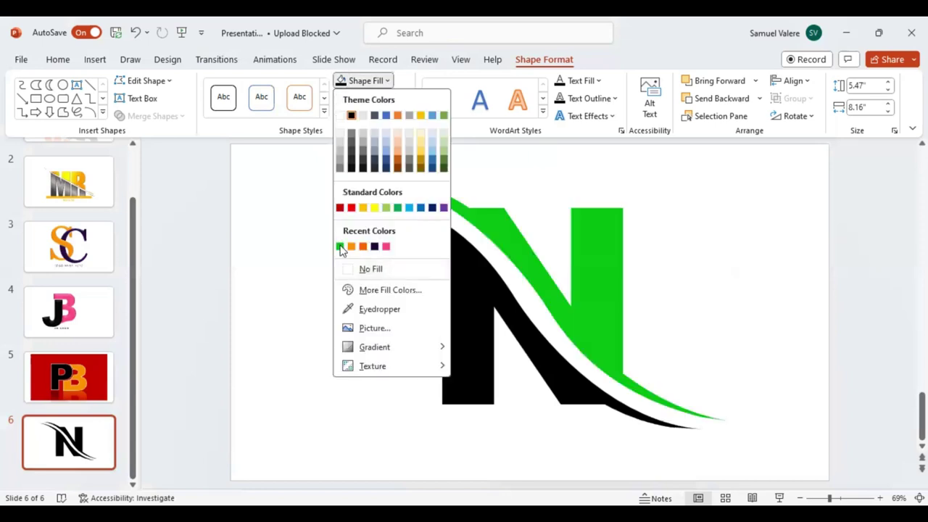
pyautogui.click(582, 298)
pyautogui.press('Left')
pyautogui.press('Left')
pyautogui.press('Down')
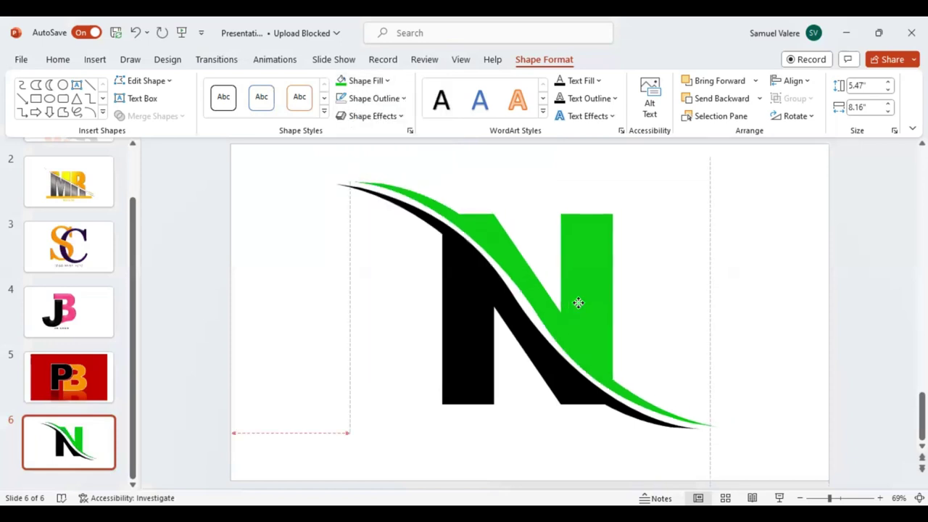
pyautogui.press('Right')
pyautogui.press('Right')
pyautogui.press('Up')
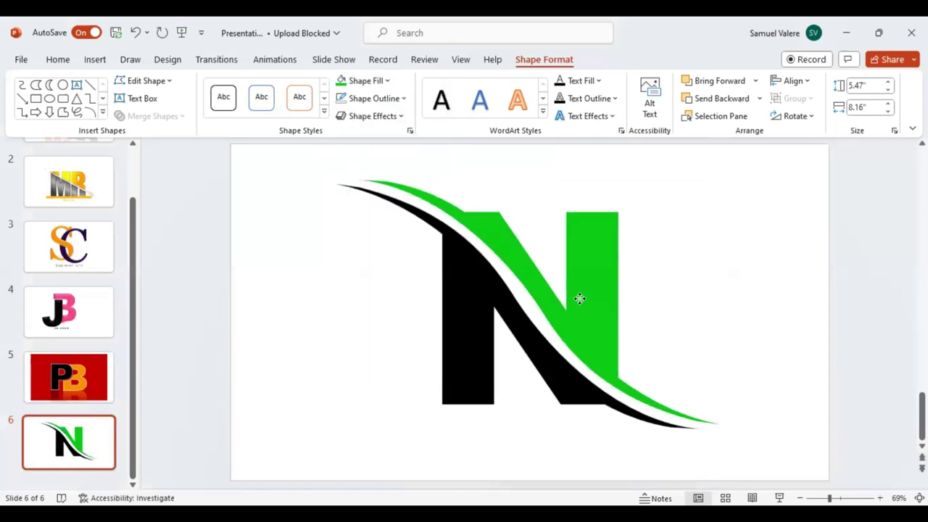
pyautogui.press('Left')
pyautogui.press('Left')
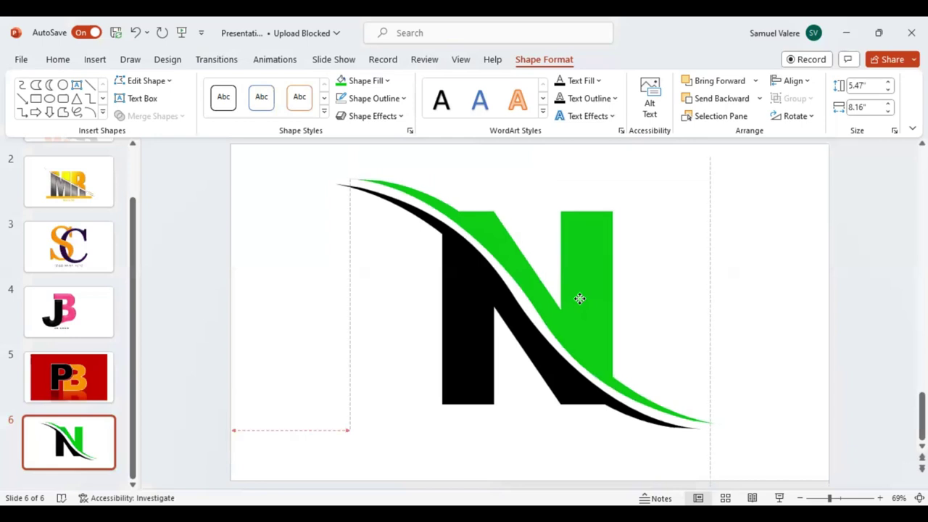
pyautogui.moveTo(580, 299); pyautogui.dragTo(579, 301)
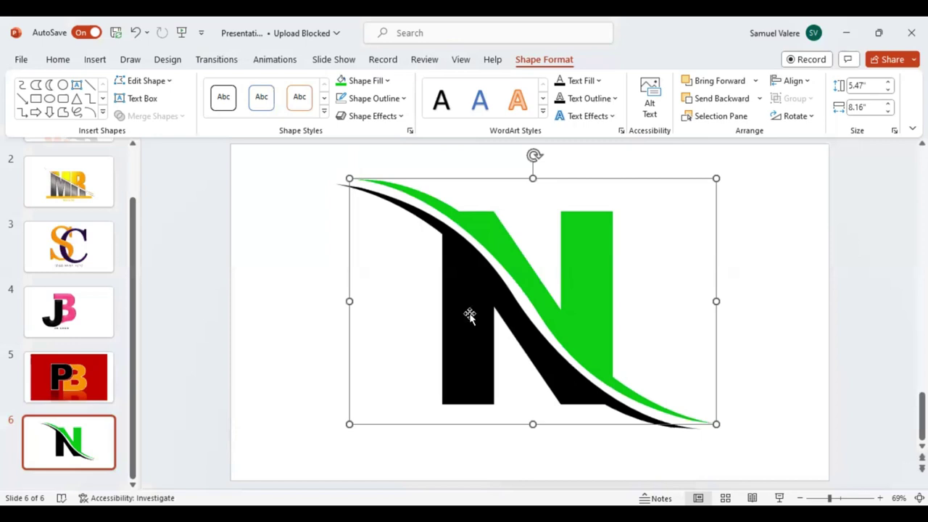
# - Select both green and black halves and move the whole N logo slightly right
pyautogui.hotkey('ctrl', 'a')
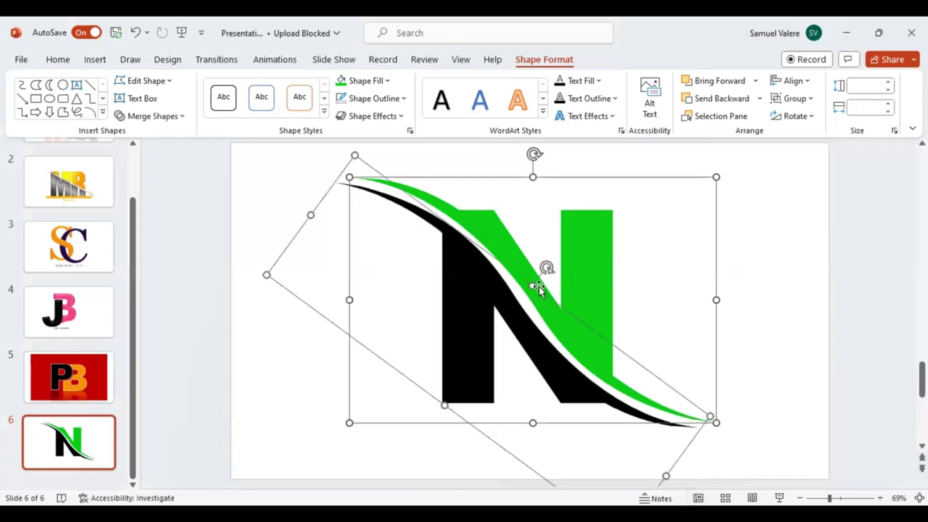
pyautogui.keyDown('shift'); pyautogui.click(593, 259); pyautogui.keyUp('shift')
pyautogui.keyDown('shift'); pyautogui.click(593, 260); pyautogui.keyUp('shift')
pyautogui.moveTo(580, 281); pyautogui.dragTo(593, 283)
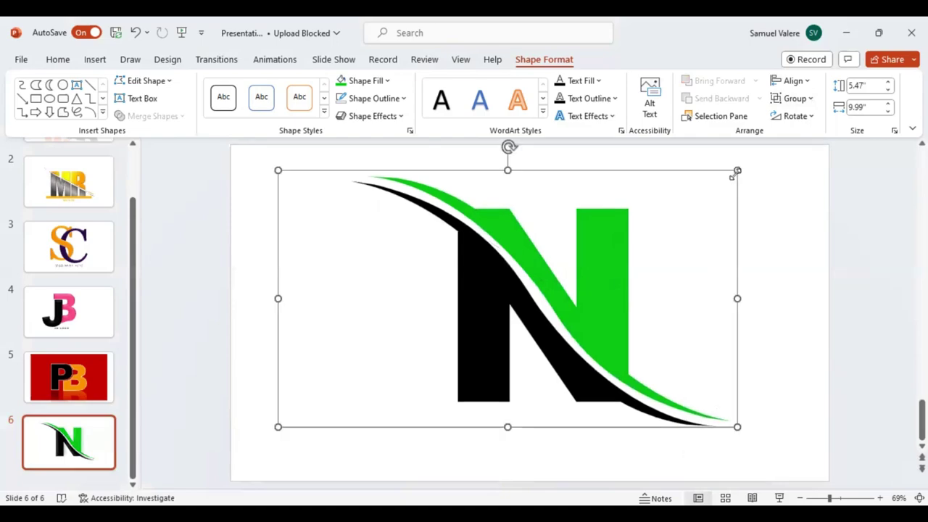